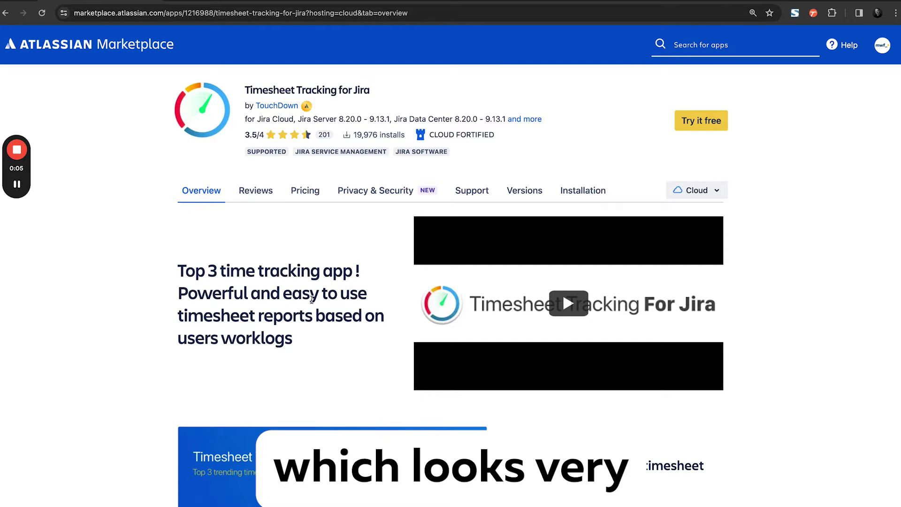
Scroll through the Timesheet Tracking for Jira overview and back to the top.
scroll(285, 276, "down", 6)
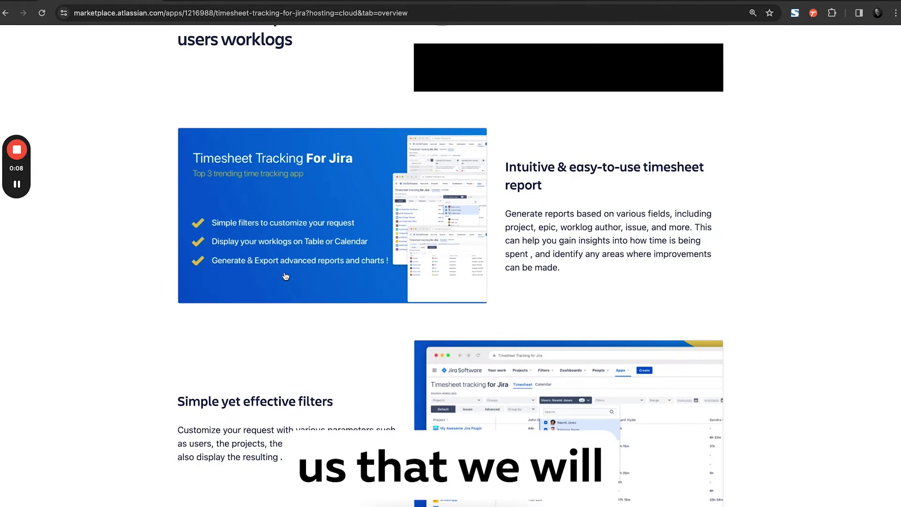
scroll(282, 266, "up", 1)
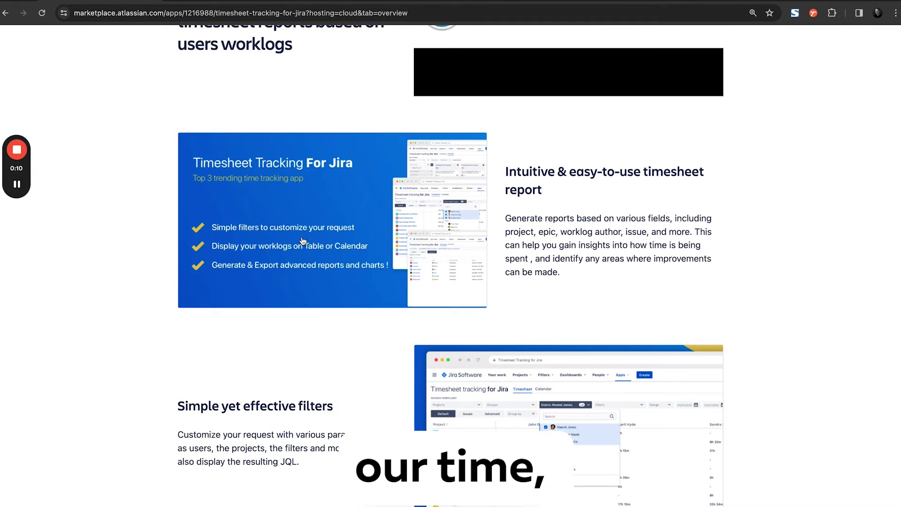
scroll(303, 240, "up", 3)
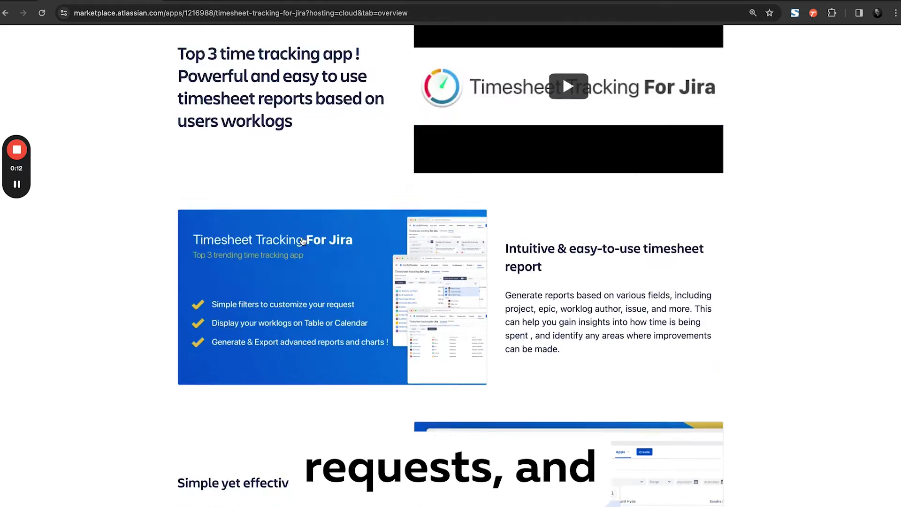
scroll(303, 241, "up", 5)
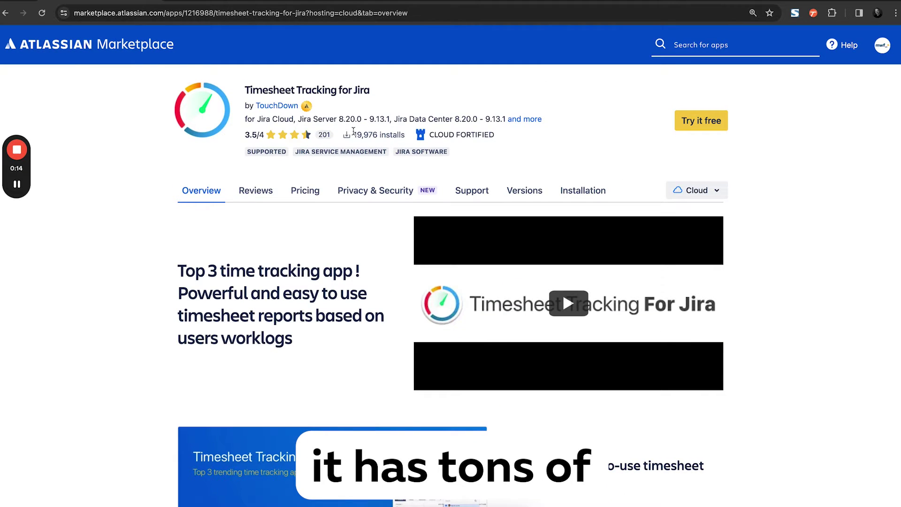
Check the reviews and the Cloud per-user pricing for every team size.
left_click(254, 191)
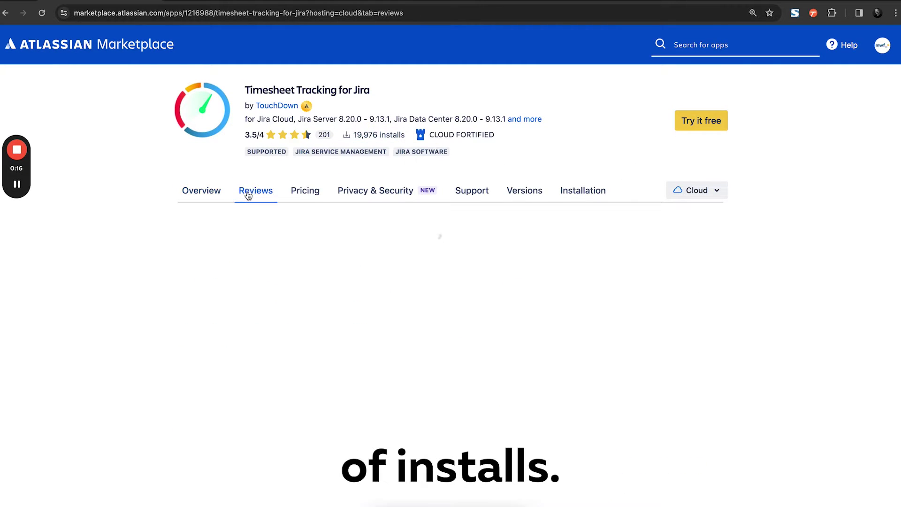
left_click(312, 191)
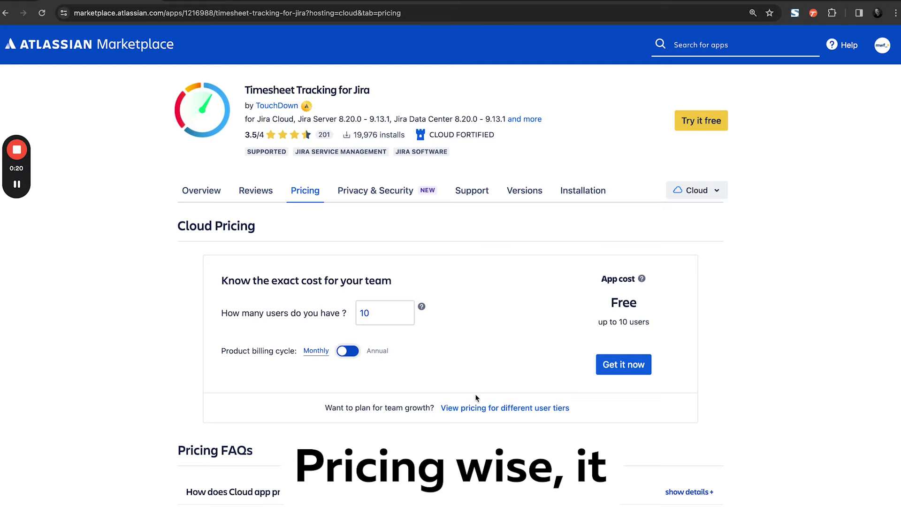
left_click(474, 407)
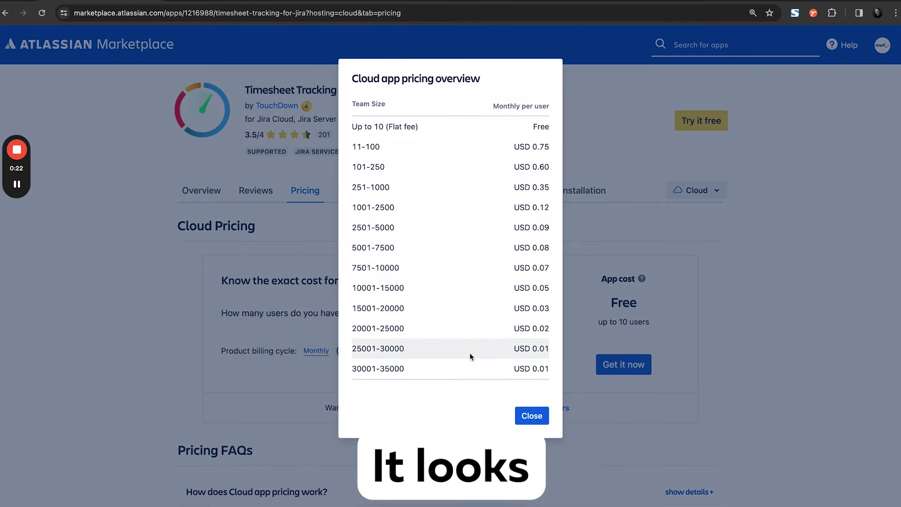
key("Escape")
Switch hosting to Data Center and review its detailed pricing tiers.
left_click(696, 190)
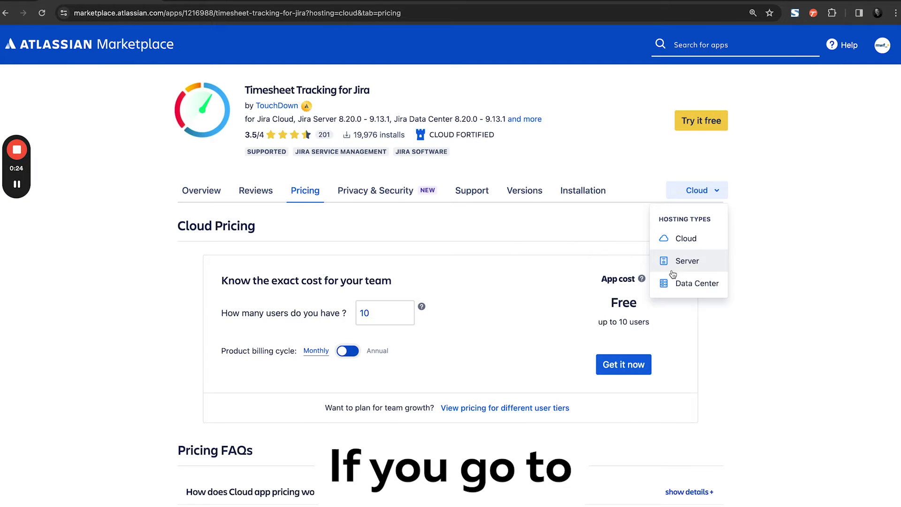
left_click(690, 283)
left_click(505, 475)
key("Escape")
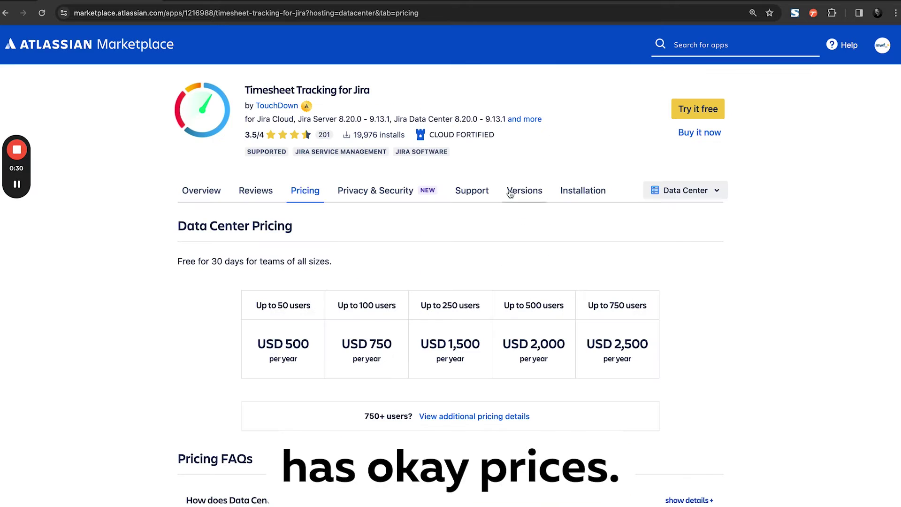
Read through the app's Privacy & Security details.
left_click(388, 204)
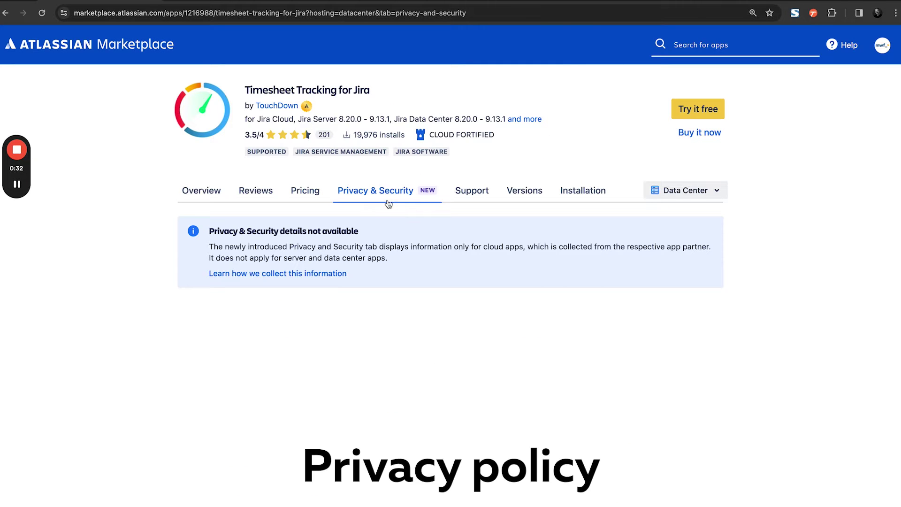
scroll(364, 319, "down", 3)
scroll(364, 319, "up", 3)
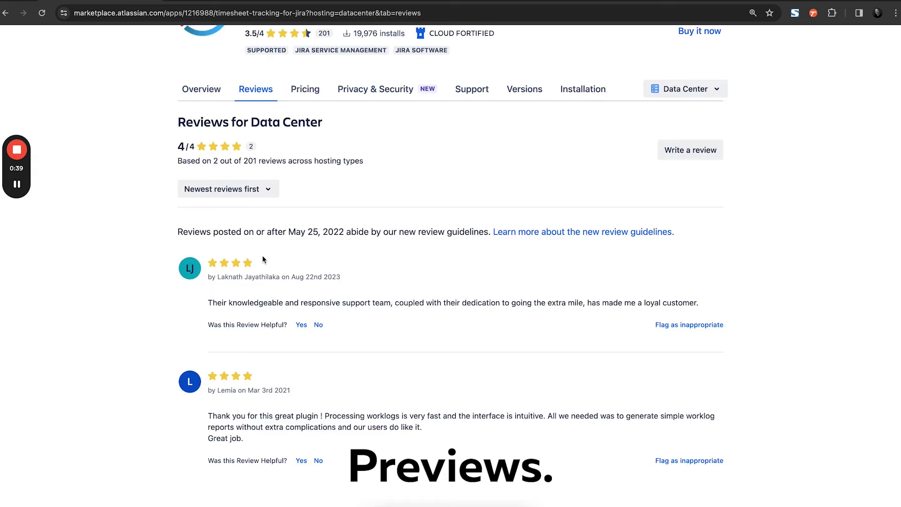
scroll(263, 255, "down", 1)
scroll(244, 225, "up", 3)
Return to the Overview tab and scroll through it.
left_click(201, 191)
scroll(403, 357, "down", 9)
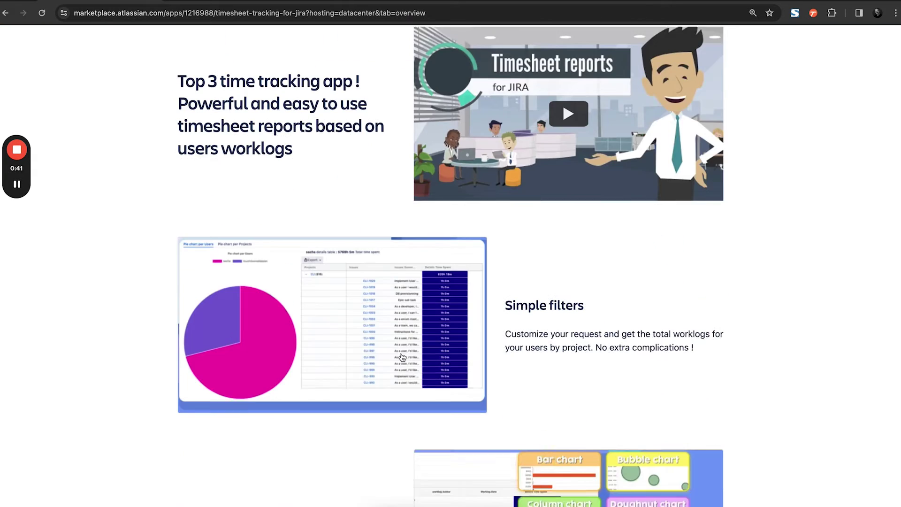
scroll(402, 357, "down", 10)
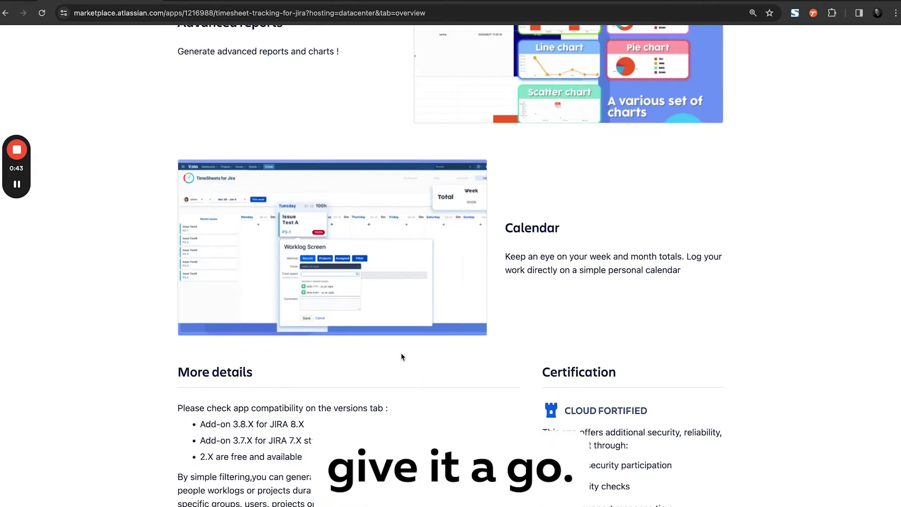
scroll(369, 262, "up", 20)
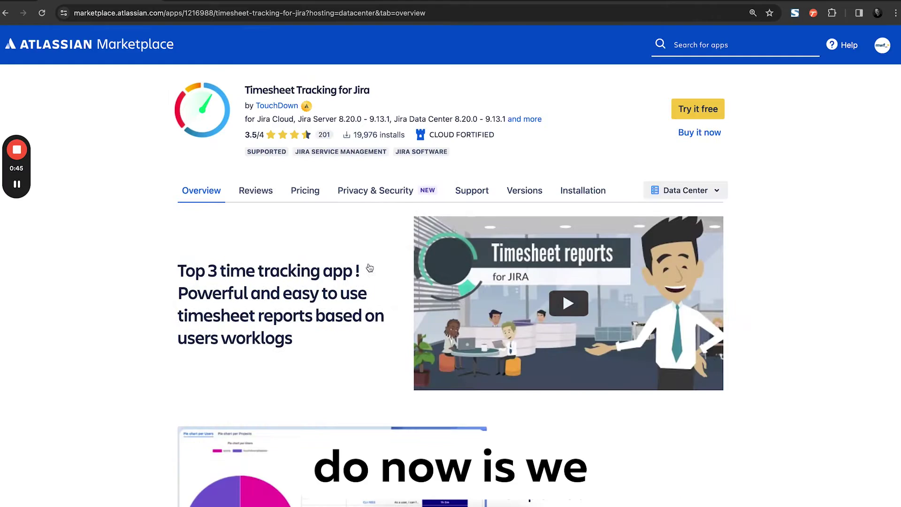
Switch hosting back to Cloud and start a free trial on the unsolicited-feedback site.
left_click(683, 190)
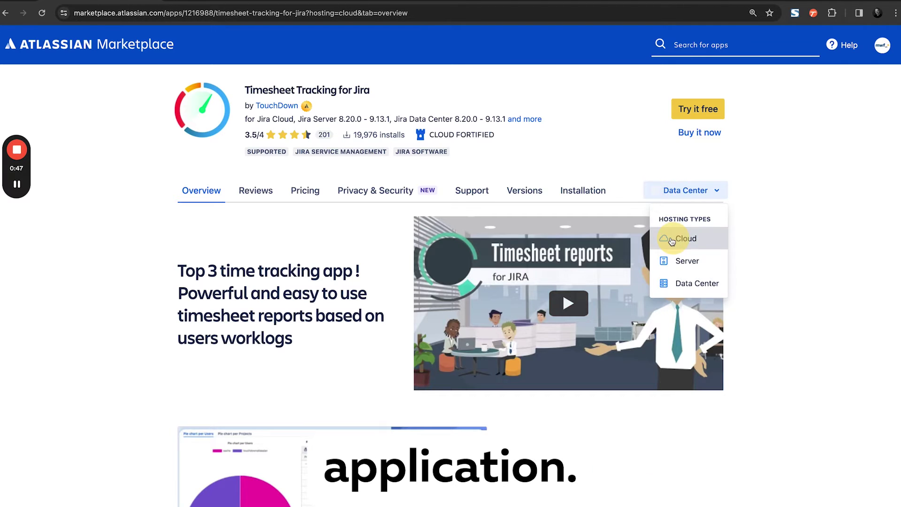
left_click(672, 239)
left_click(700, 120)
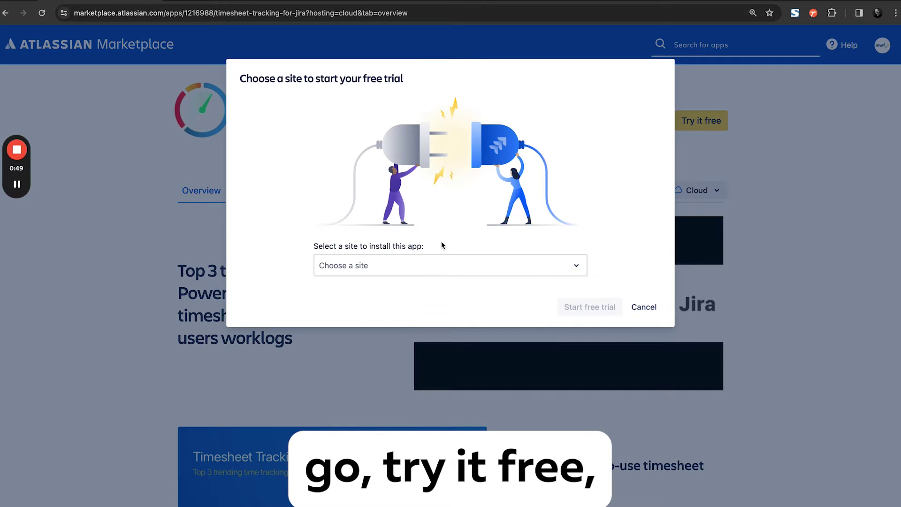
left_click(424, 263)
type("un")
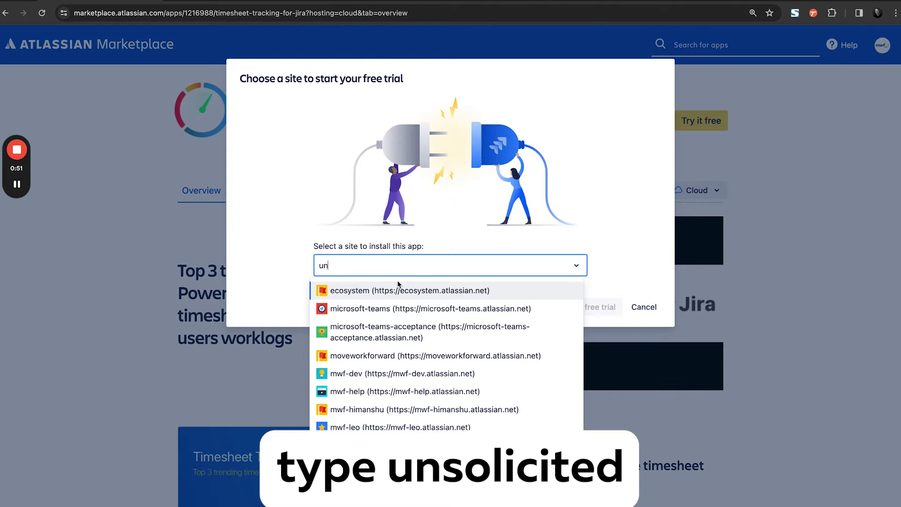
type("sol")
left_click(384, 291)
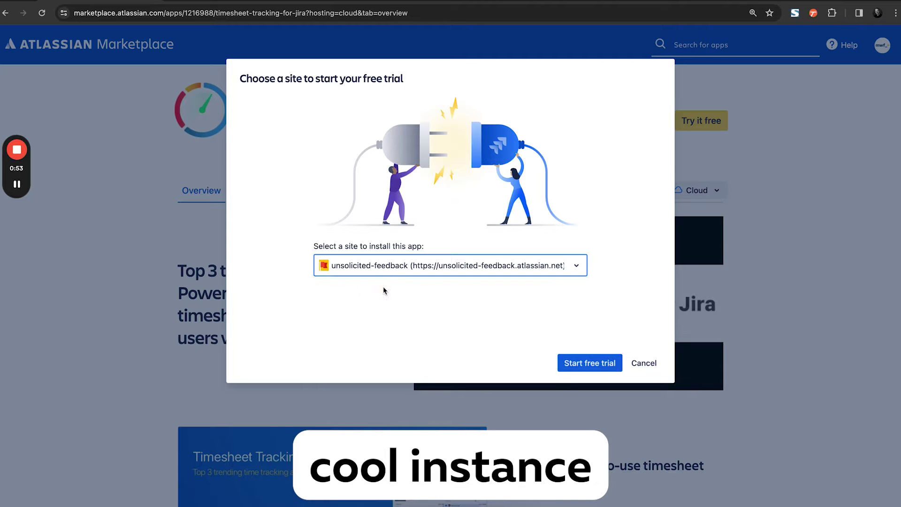
left_click(589, 353)
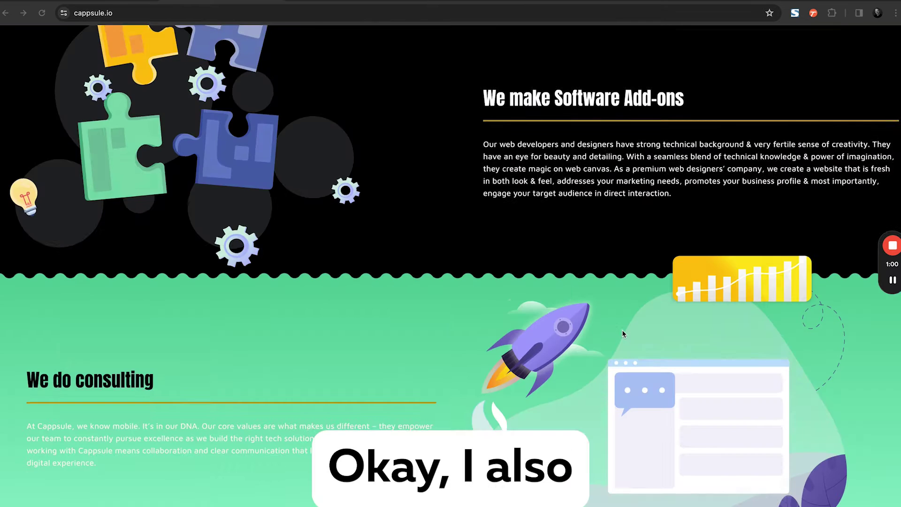
Scroll down cappsule.io to the office map and the Contact Us and Quick Links footer.
scroll(622, 330, "up", 15)
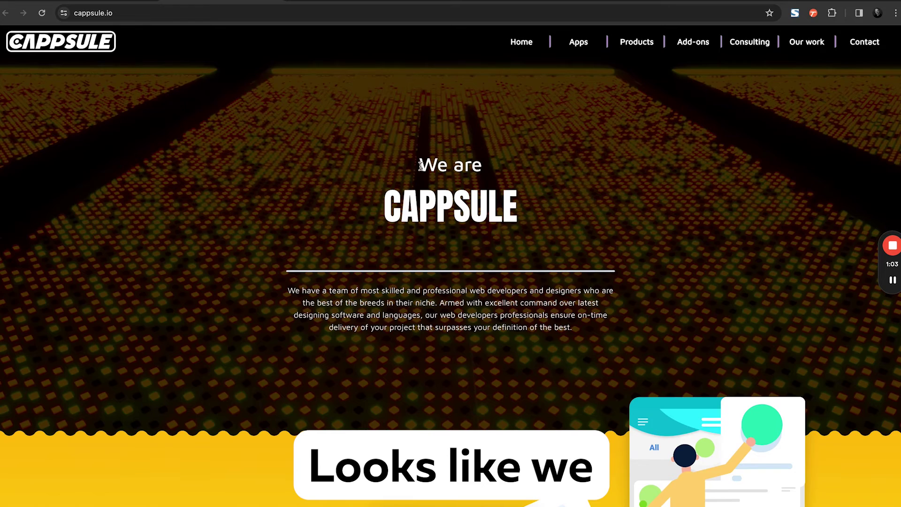
scroll(412, 262, "down", 6)
scroll(193, 266, "down", 6)
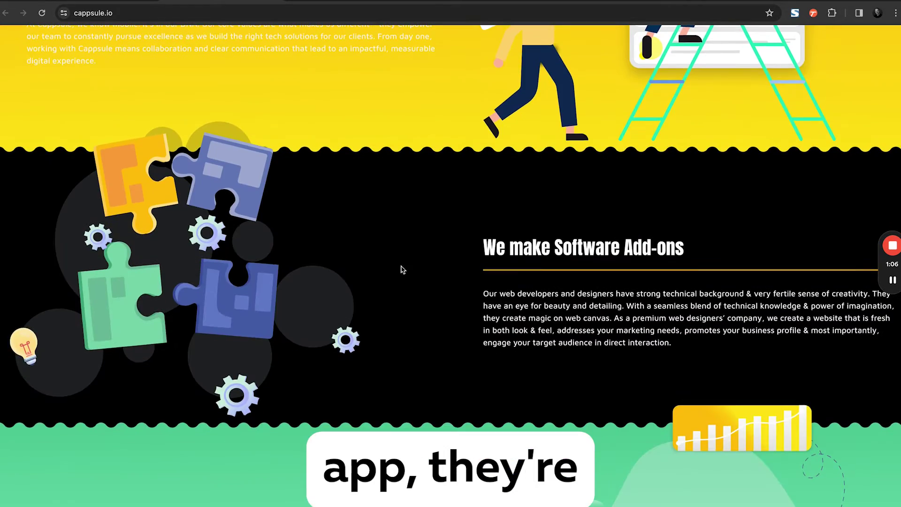
scroll(566, 258, "down", 5)
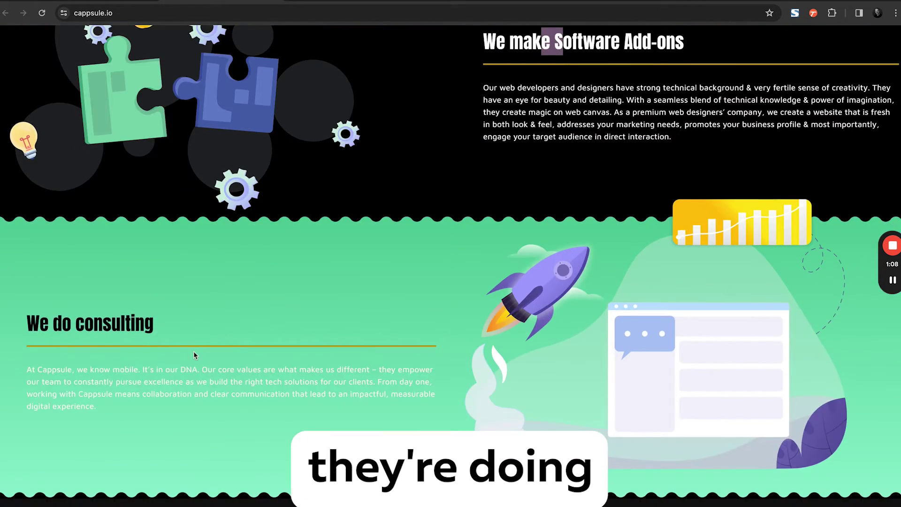
left_click_drag(193, 351, 229, 380)
scroll(225, 382, "down", 6)
scroll(228, 392, "up", 15)
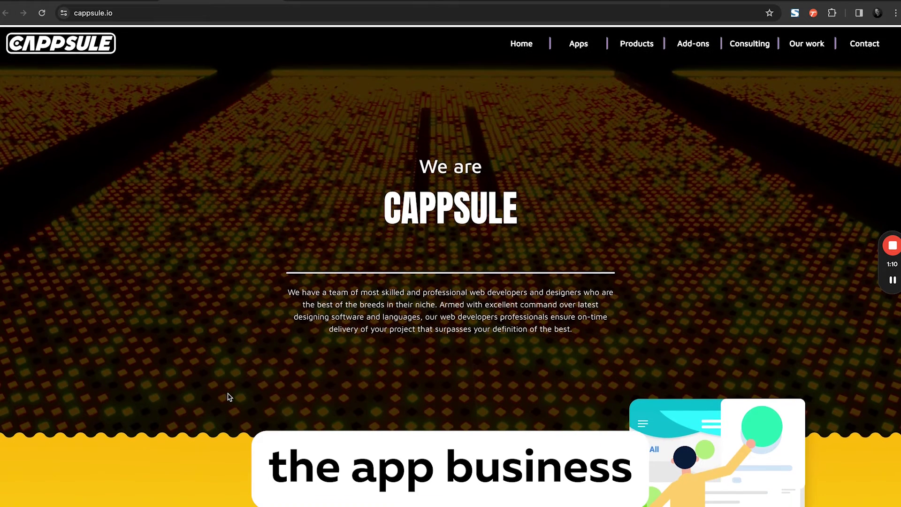
left_click(777, 117)
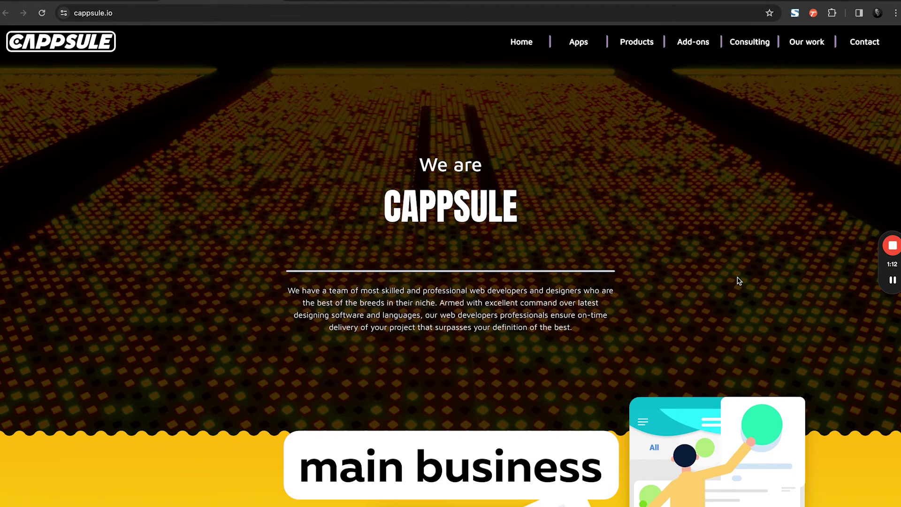
scroll(738, 281, "down", 15)
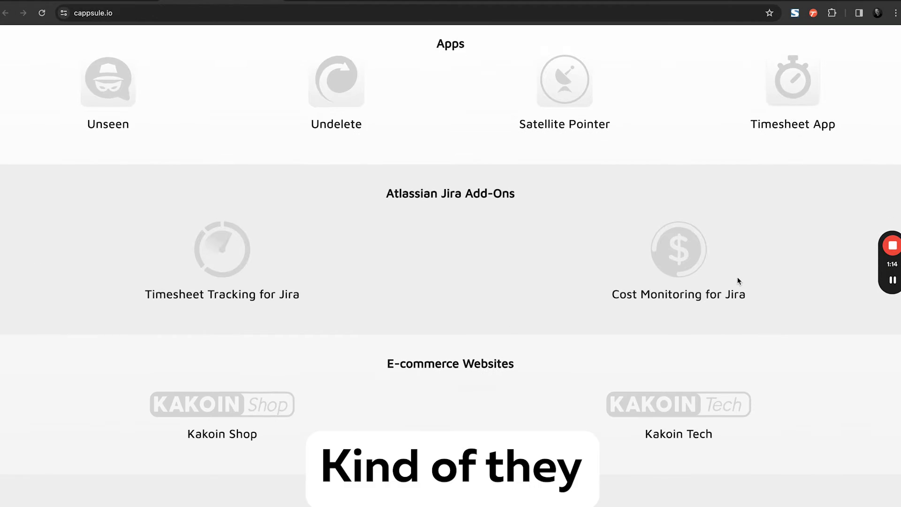
scroll(738, 281, "down", 4)
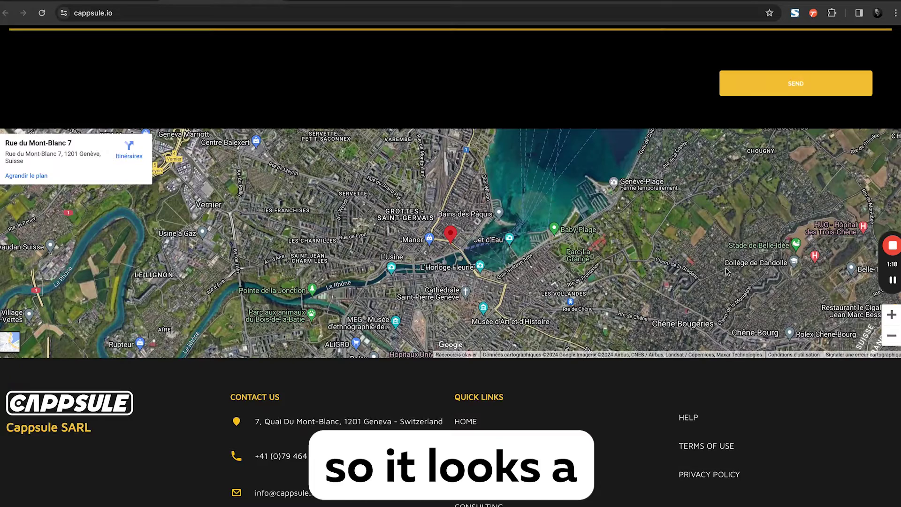
scroll(726, 271, "down", 3)
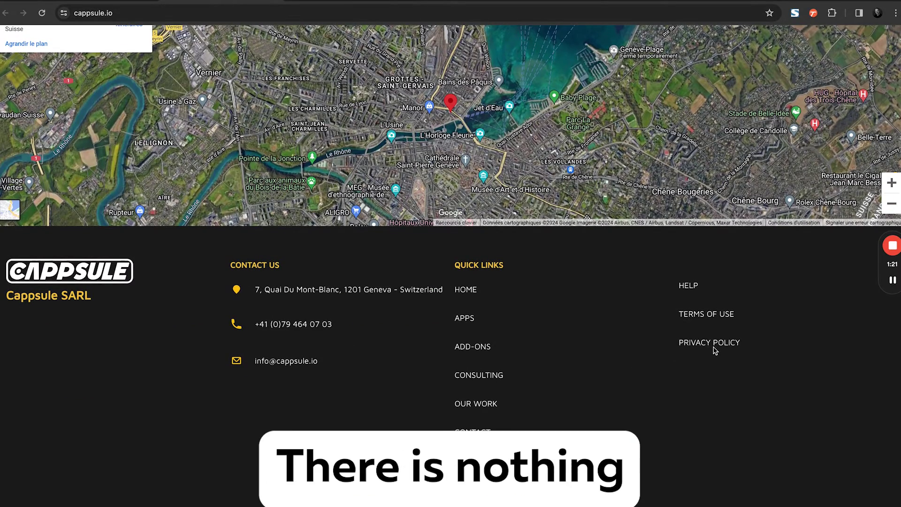
Return to app management, then load the DEV (DEV) project board from Projects.
left_click(709, 342)
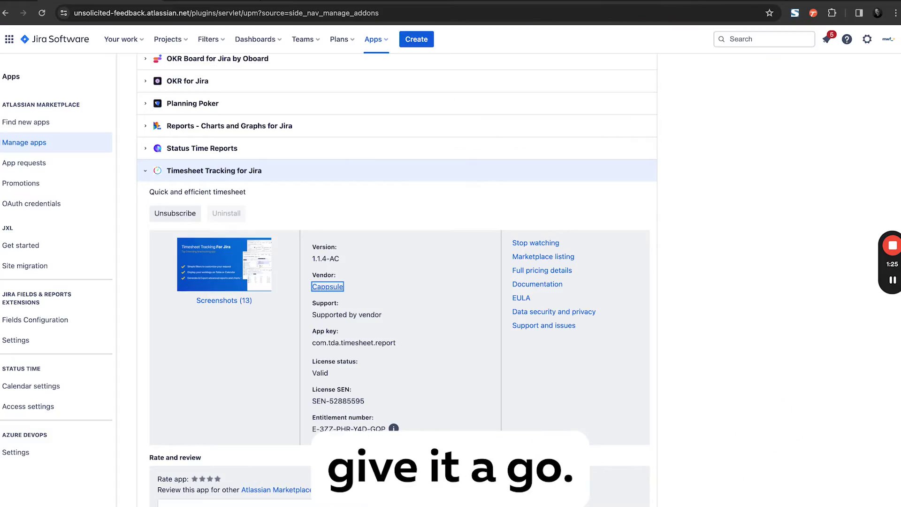
left_click(217, 41)
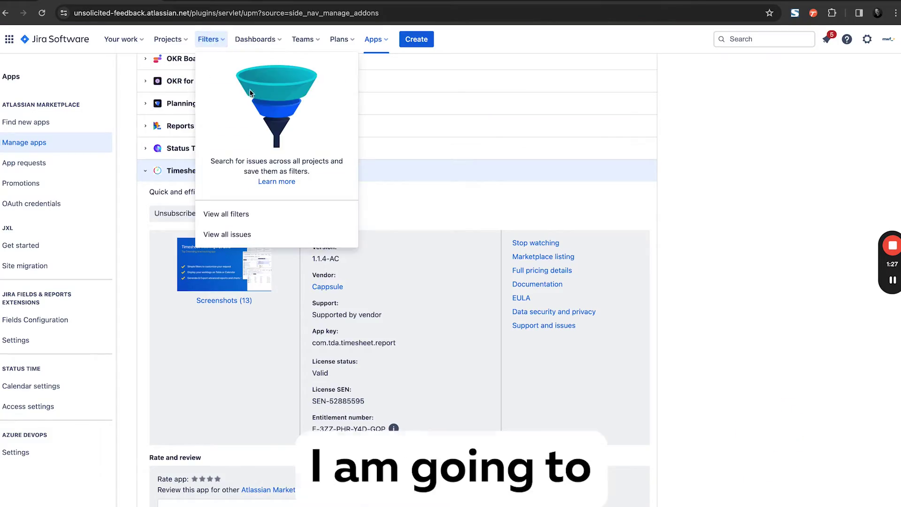
left_click(179, 43)
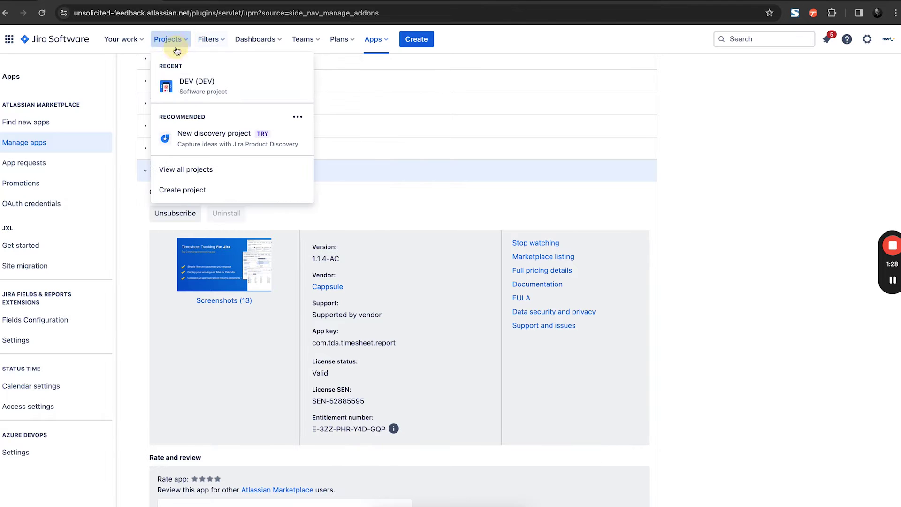
left_click(179, 83)
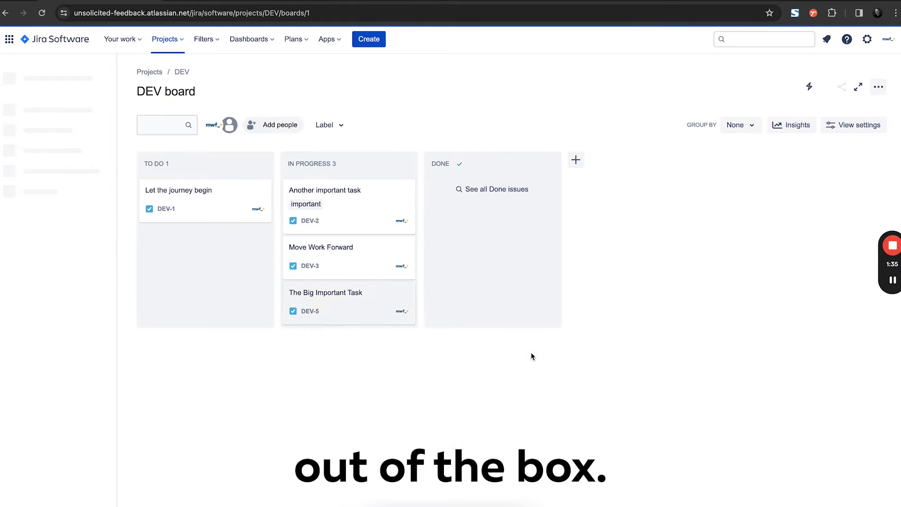
Open issue DEV-2 'Another important task' and look over its details.
left_click(366, 210)
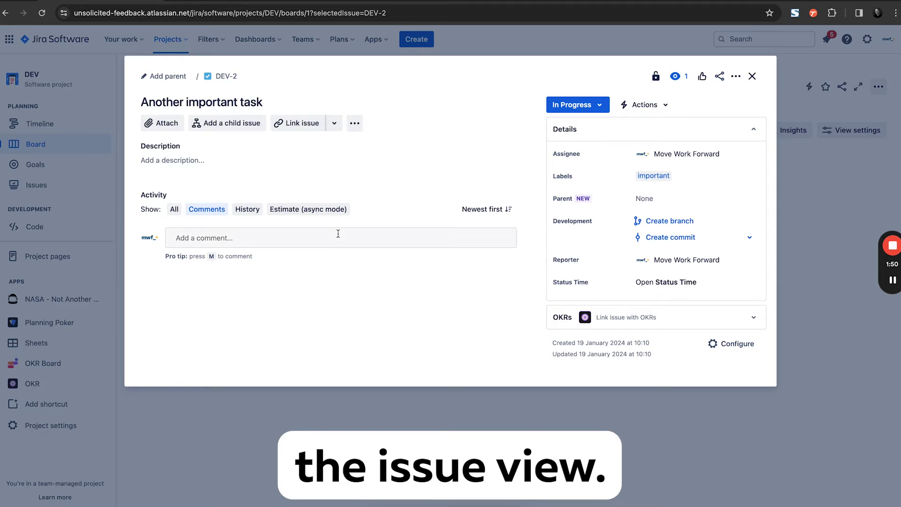
left_click(349, 290)
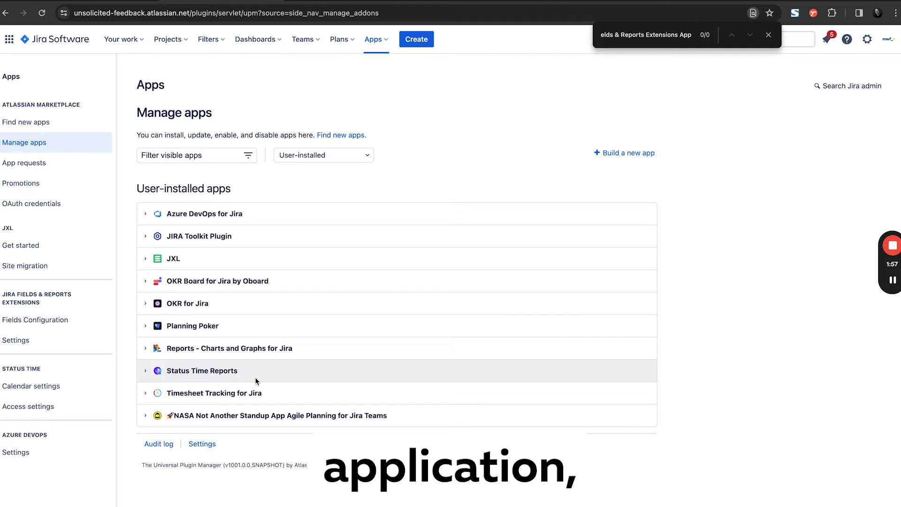
Expand Timesheet Tracking for Jira in Manage apps and open its Documentation.
left_click(256, 393)
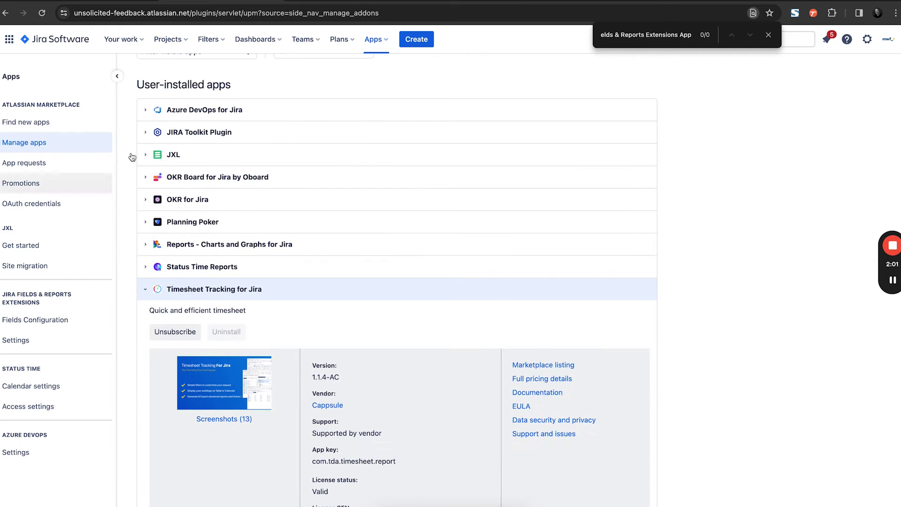
scroll(239, 372, "down", 5)
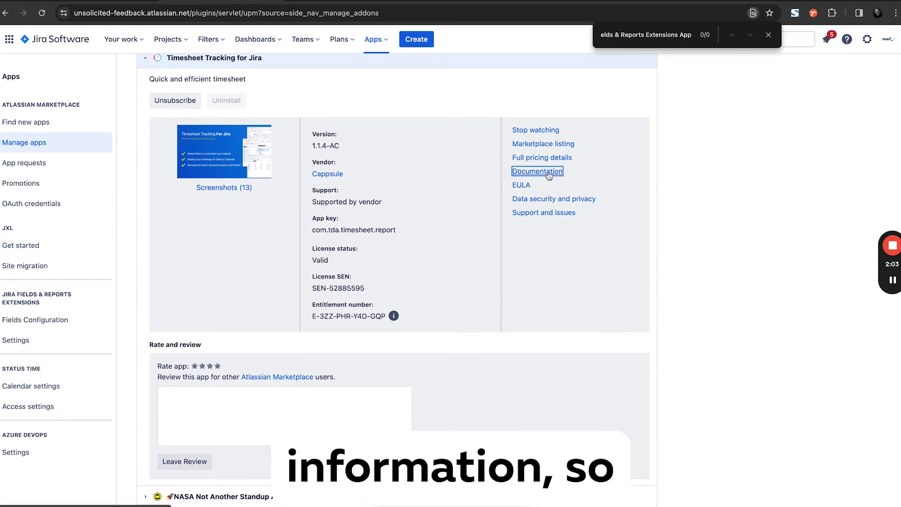
left_click(549, 175)
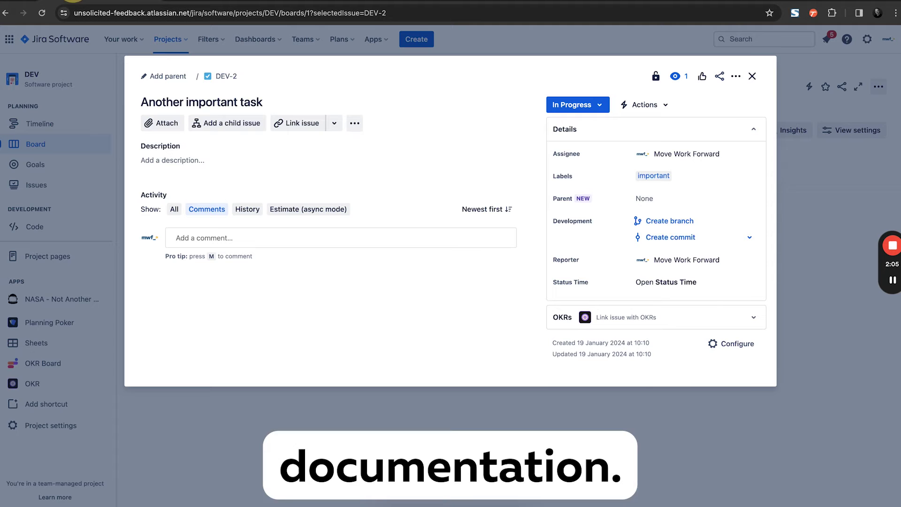
Search DEV-2's actions menu for '.wor', then clear the search text.
left_click(735, 76)
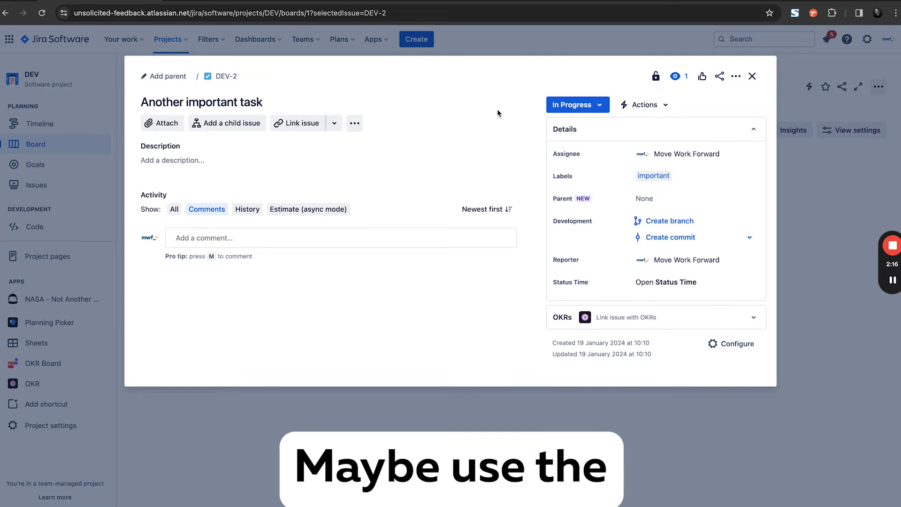
type(".wor")
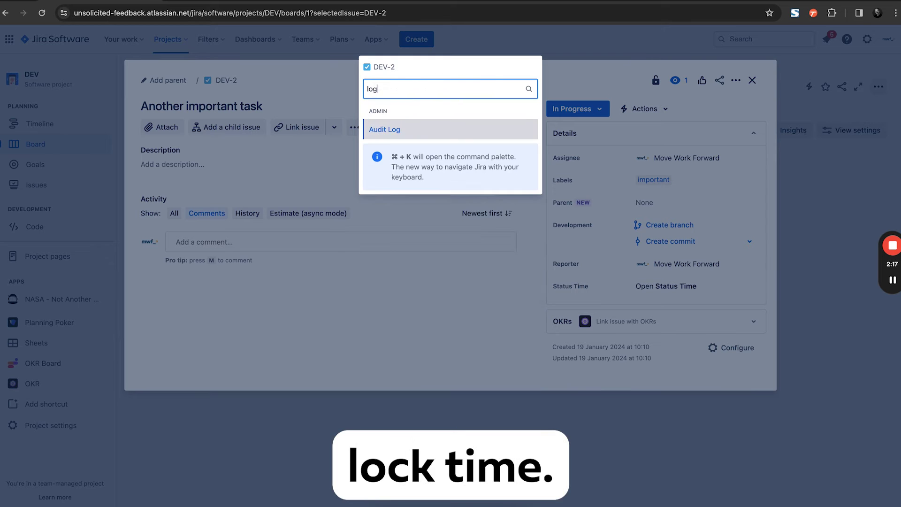
key("BackSpace")
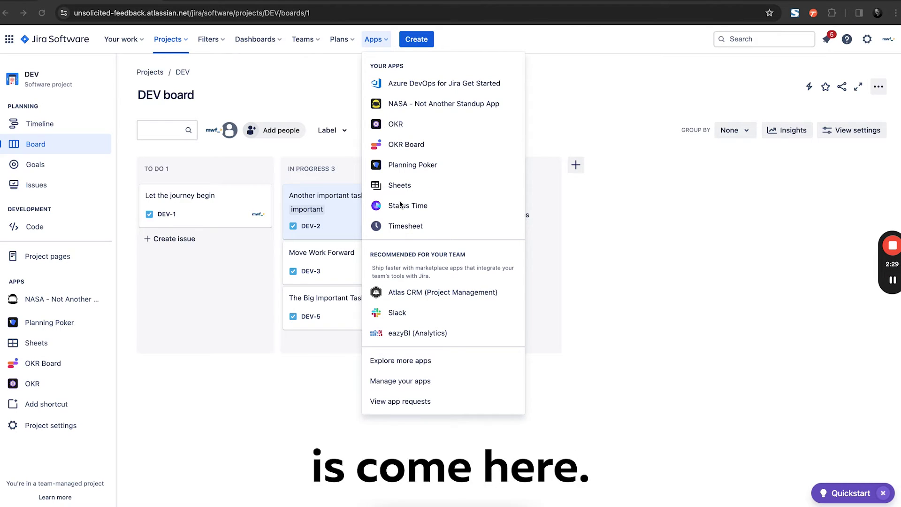
Launch the Timesheet app from the Apps menu.
left_click(404, 228)
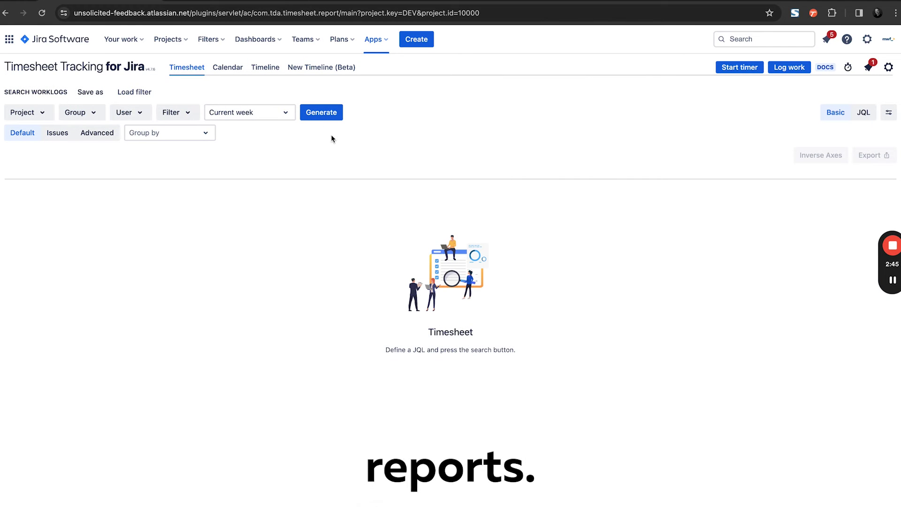
Generate a worklog report for the Move Work Forward project.
left_click(306, 114)
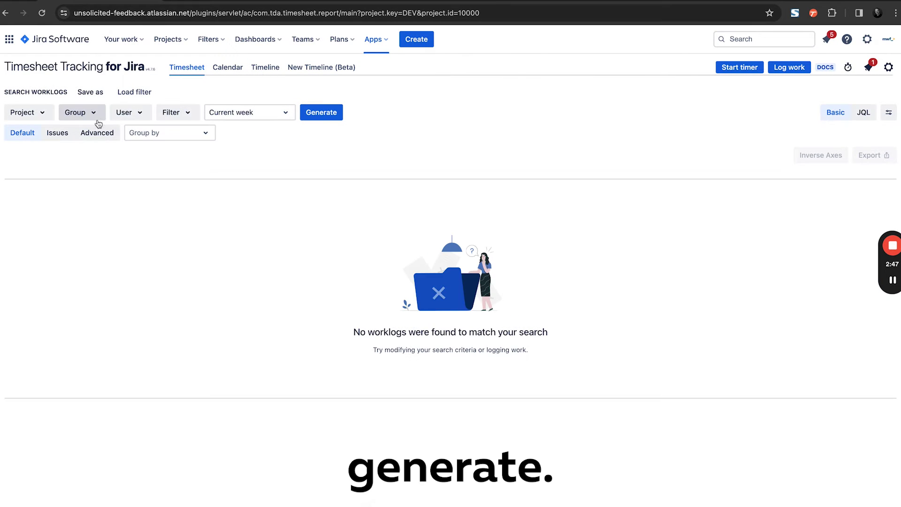
left_click(31, 111)
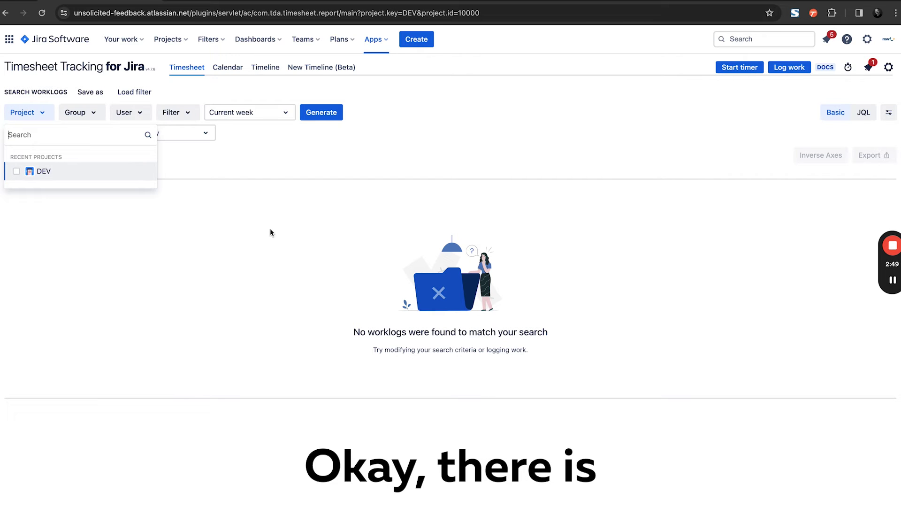
left_click(263, 197)
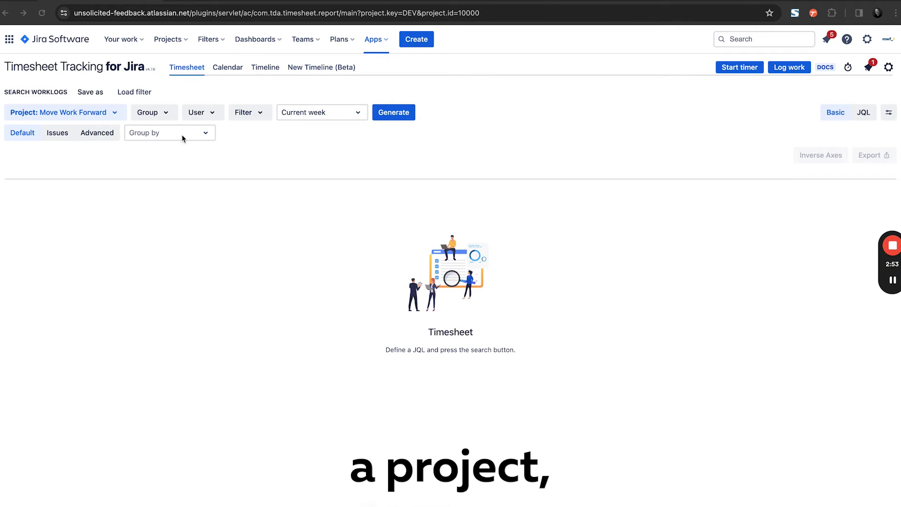
left_click(109, 114)
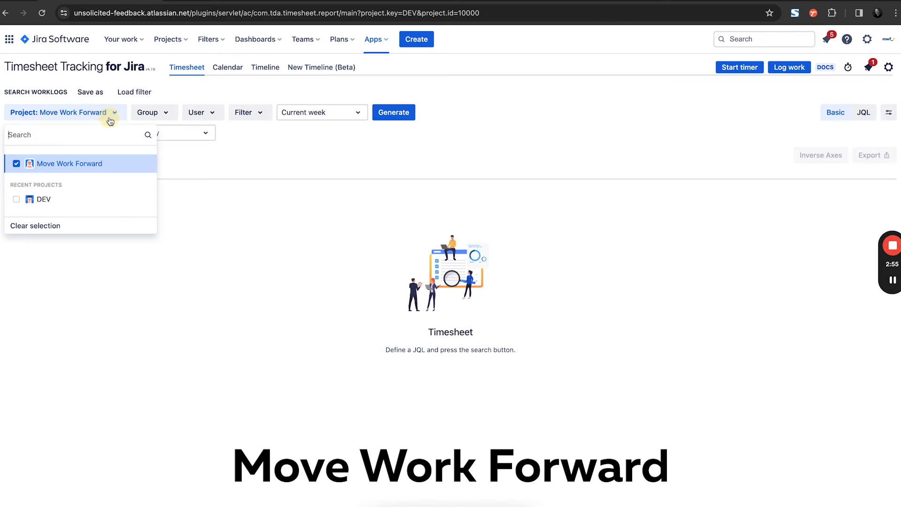
left_click(295, 238)
left_click(404, 114)
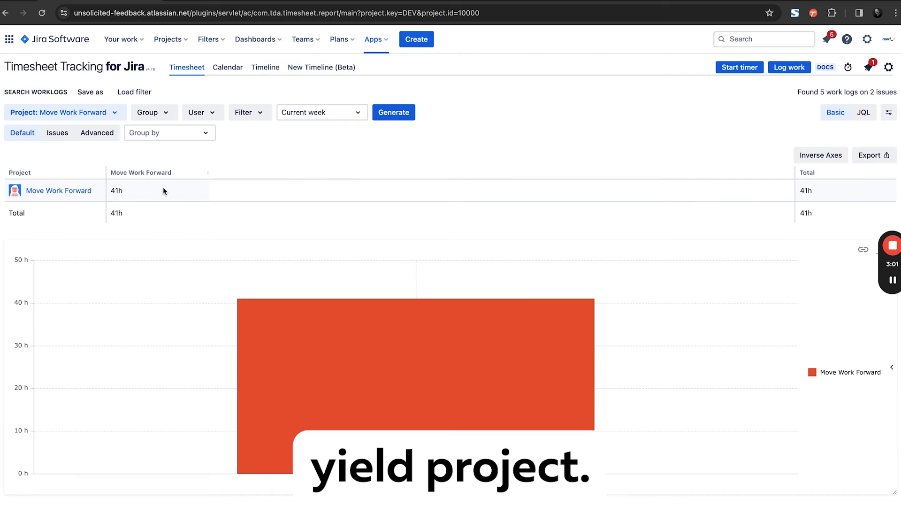
Regenerate it for Current month, then for a custom range starting 25 February 2024.
left_click(315, 120)
left_click(319, 170)
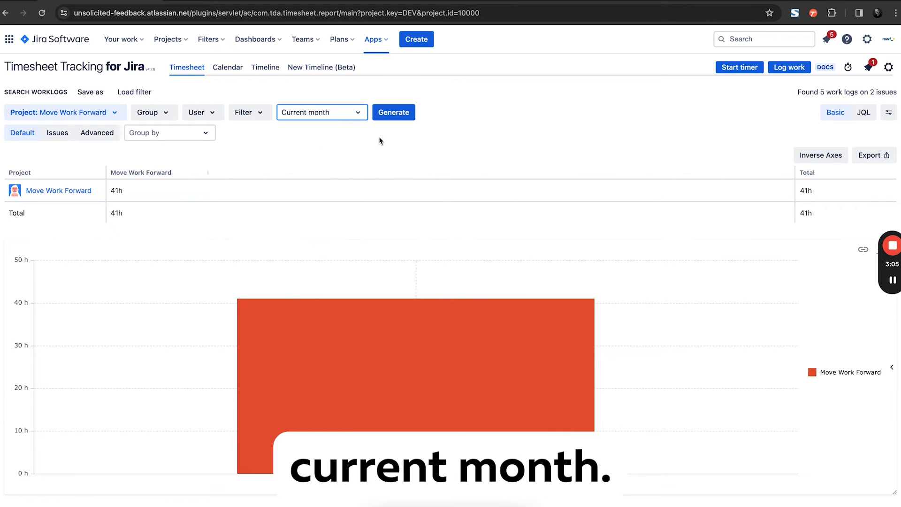
left_click(396, 115)
left_click(340, 111)
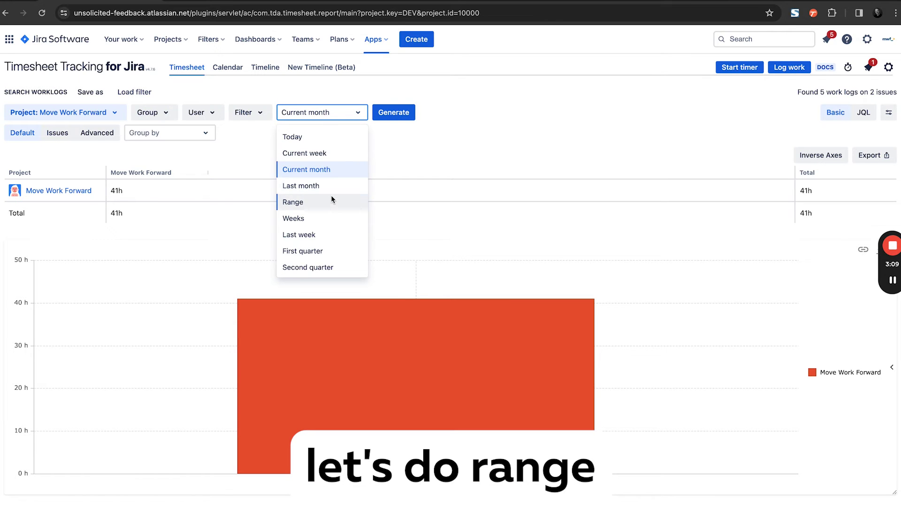
left_click(328, 209)
left_click(417, 115)
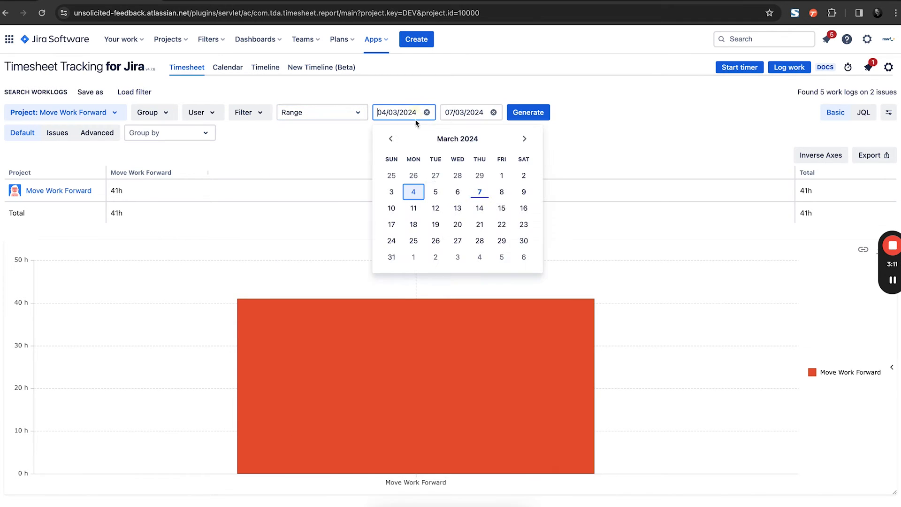
left_click(390, 176)
left_click(534, 122)
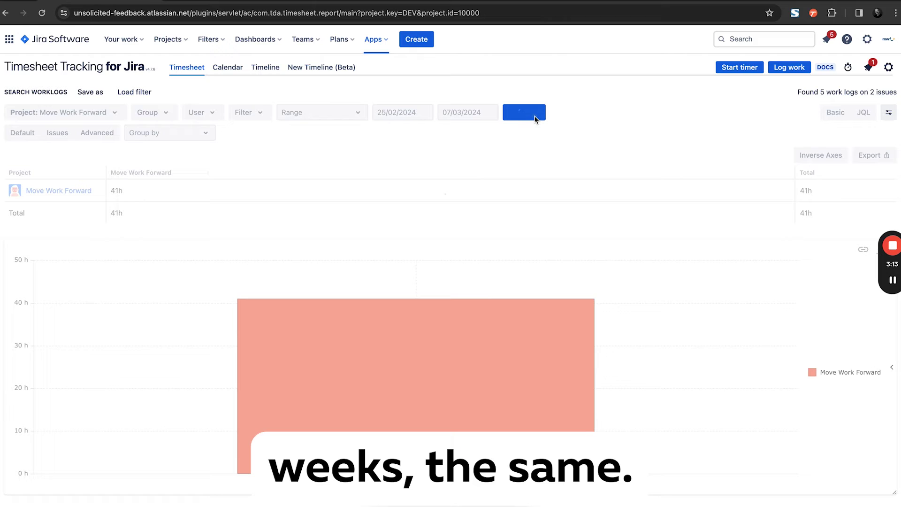
Review the individual work logs behind the report total, then close the list.
mouse_move(357, 334)
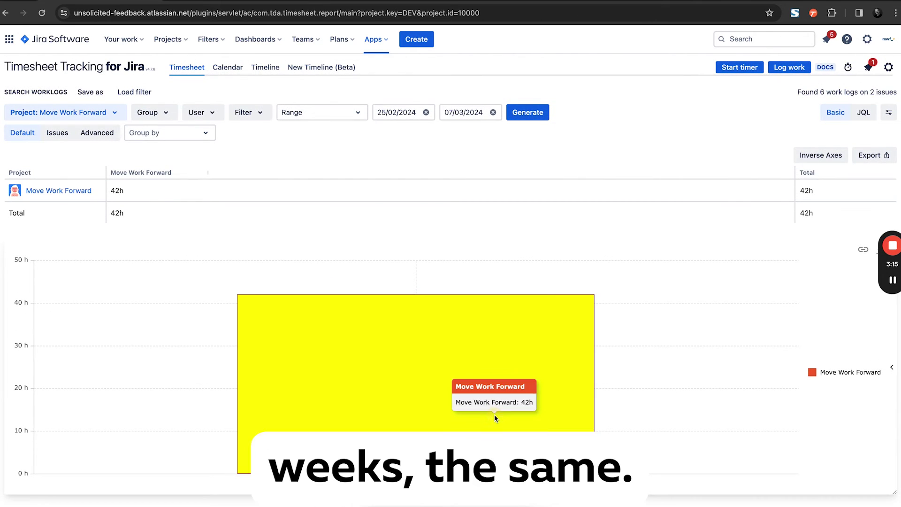
left_click(494, 415)
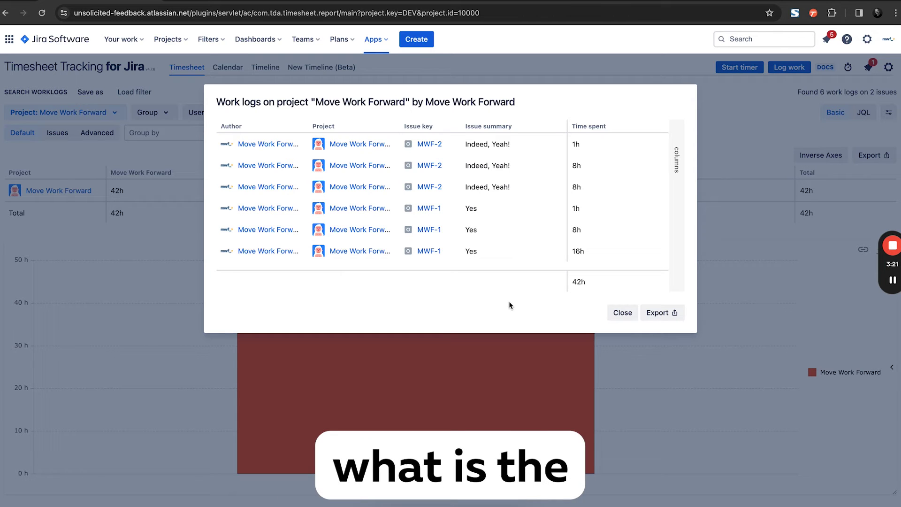
left_click(691, 345)
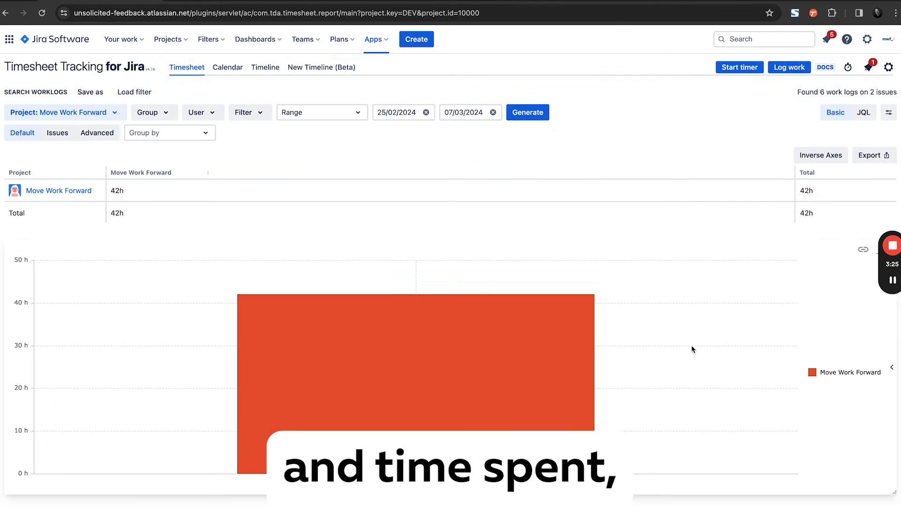
Switch to the Issues breakdown and review the time-spent chart for MWF-2 and MWF-1.
left_click(55, 134)
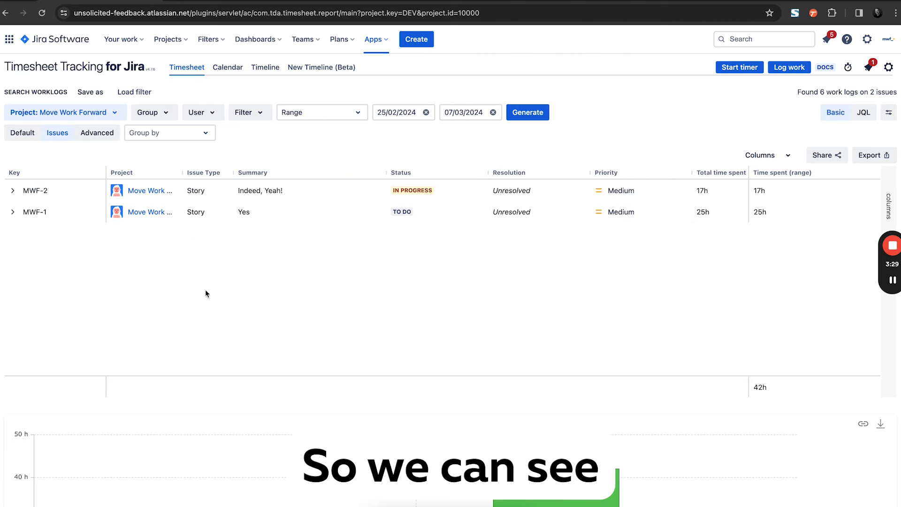
scroll(205, 293, "down", 4)
mouse_move(559, 402)
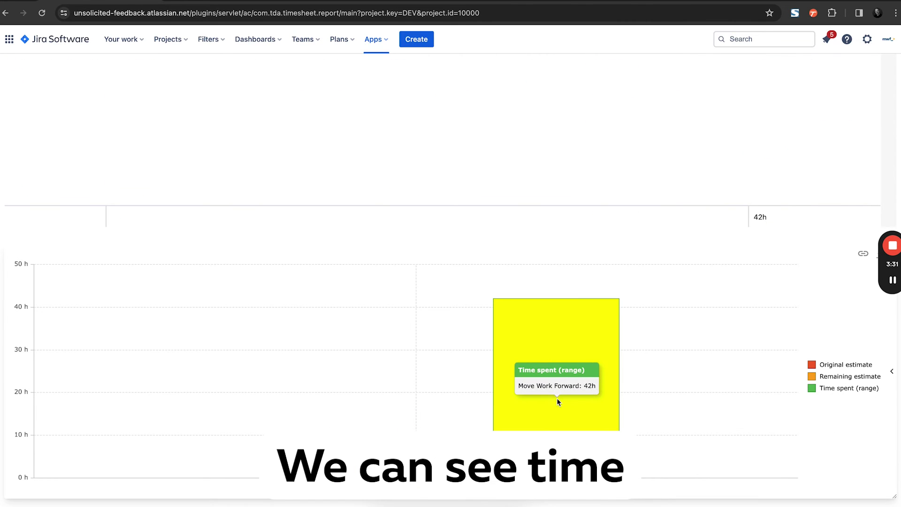
scroll(474, 384, "up", 4)
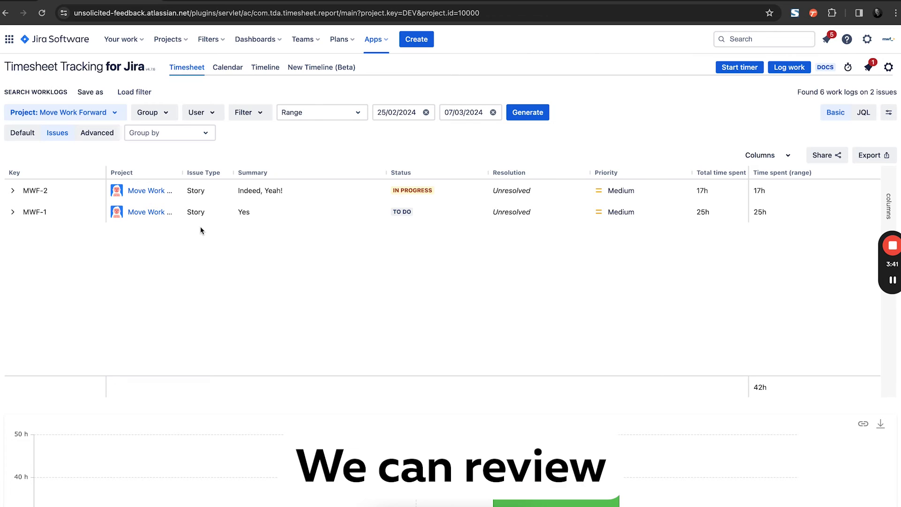
scroll(252, 306, "down", 4)
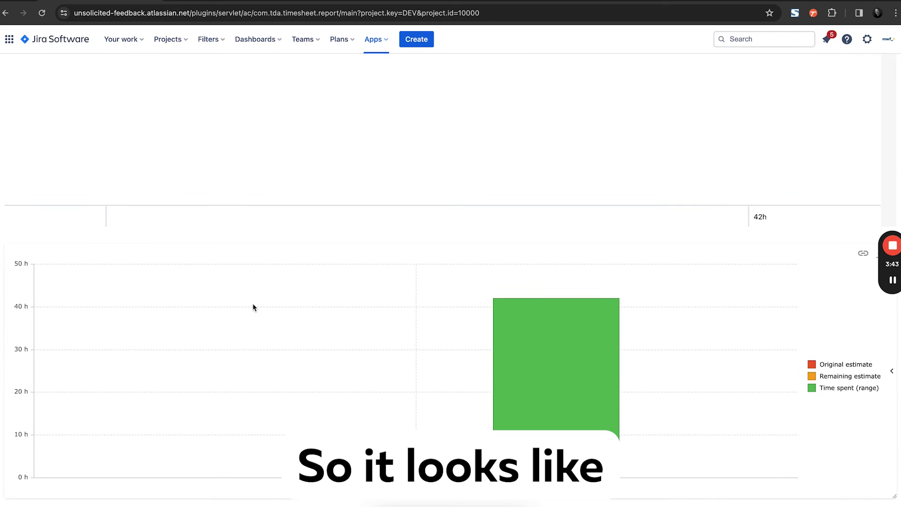
scroll(264, 370, "up", 4)
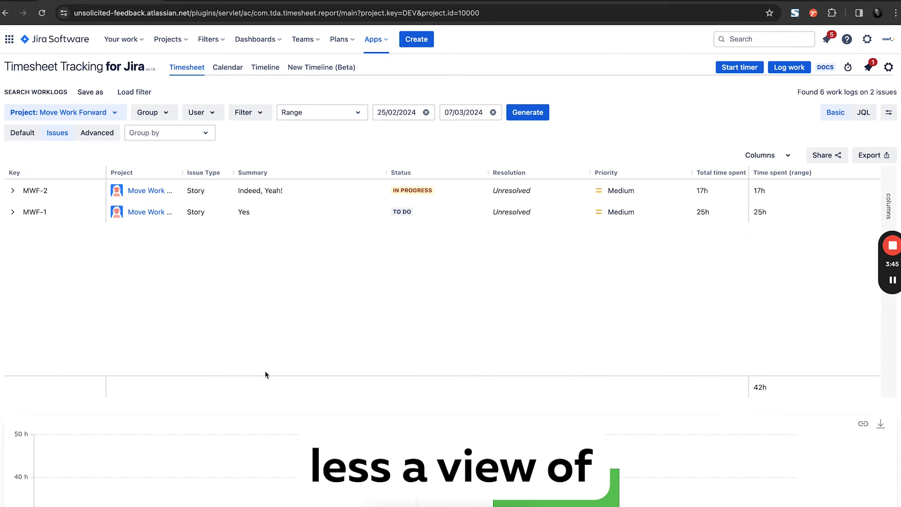
scroll(264, 373, "down", 4)
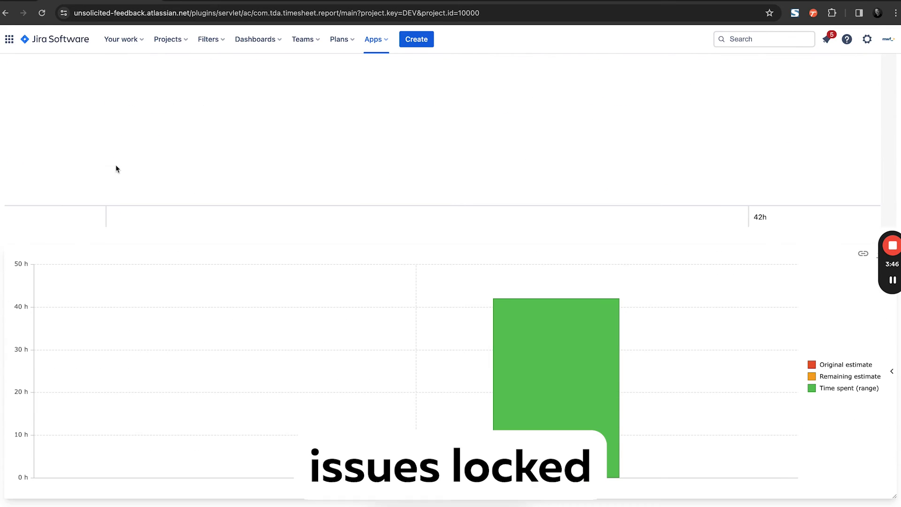
Go to the Move Work Forward board and Timeline, closing MWF-2 details and the empty new item.
left_click(209, 2)
left_click(213, 479)
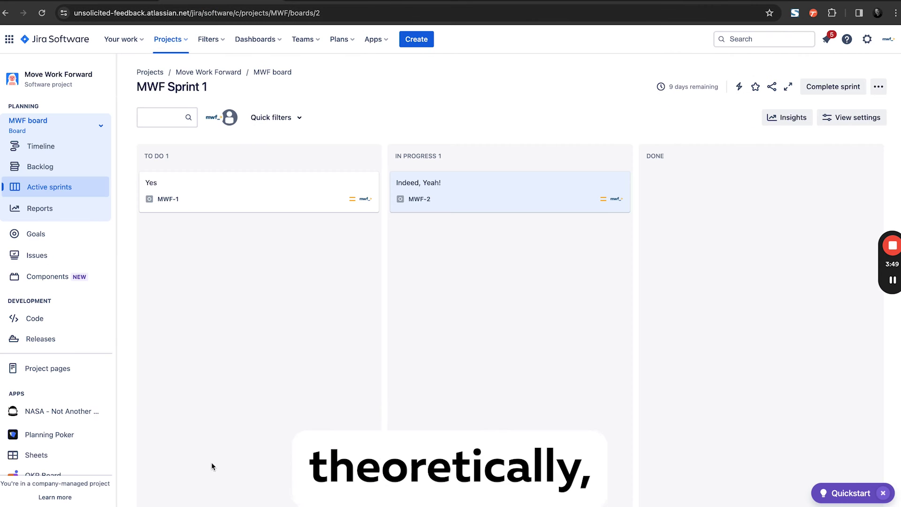
left_click(70, 143)
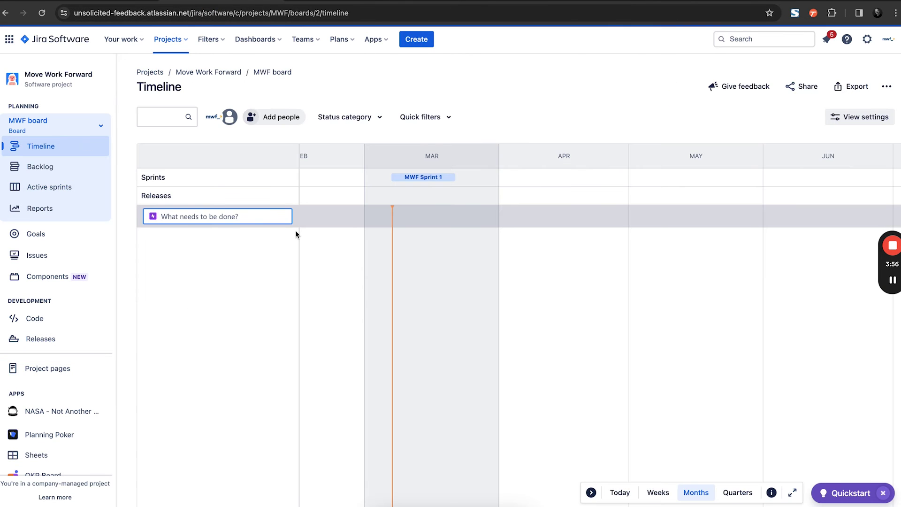
left_click(240, 376)
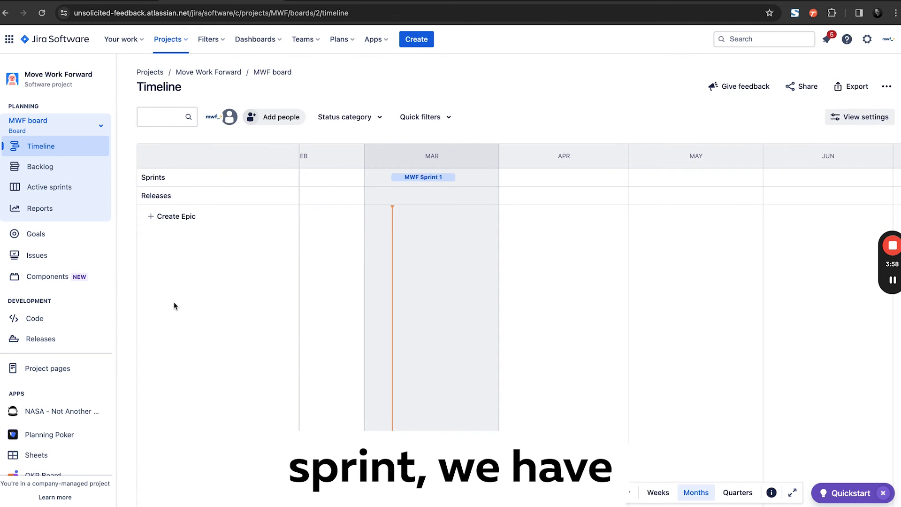
Open the Time Tracking Report from Reports and highlight both issues' time-spent figures.
left_click(63, 209)
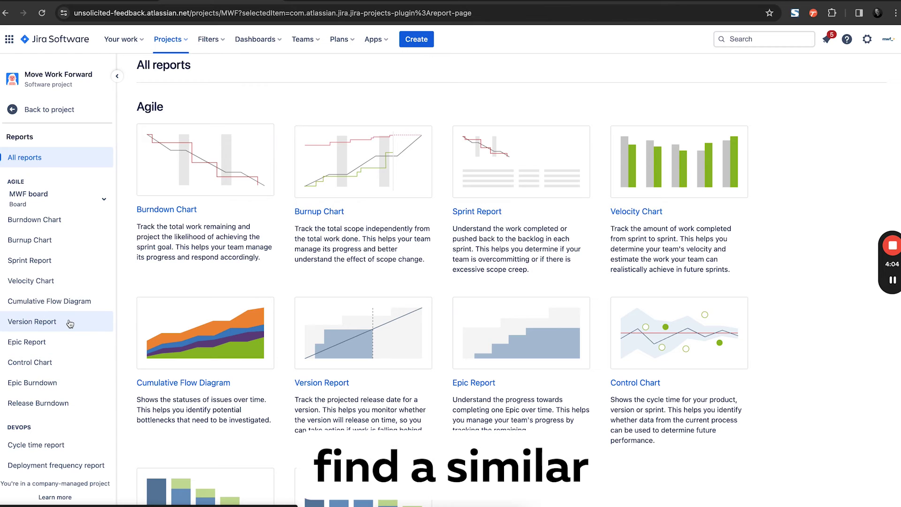
scroll(69, 323, "down", 4)
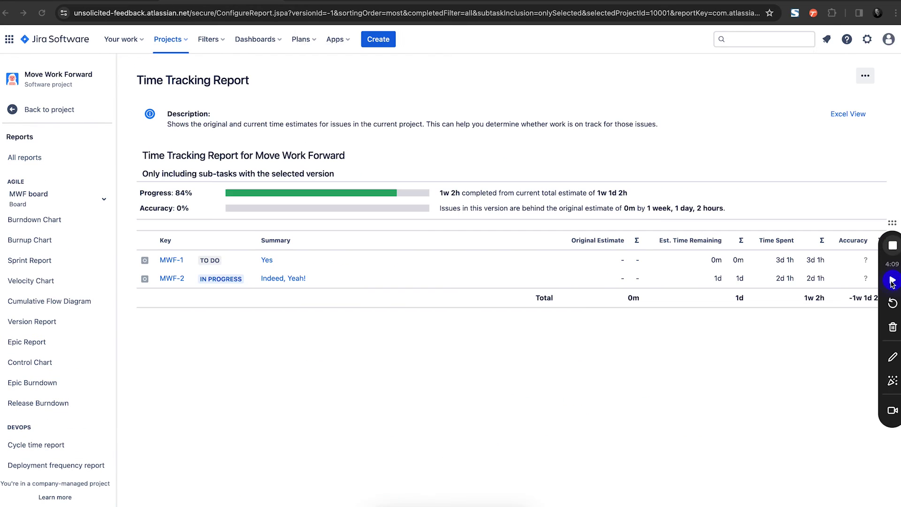
left_click(892, 281)
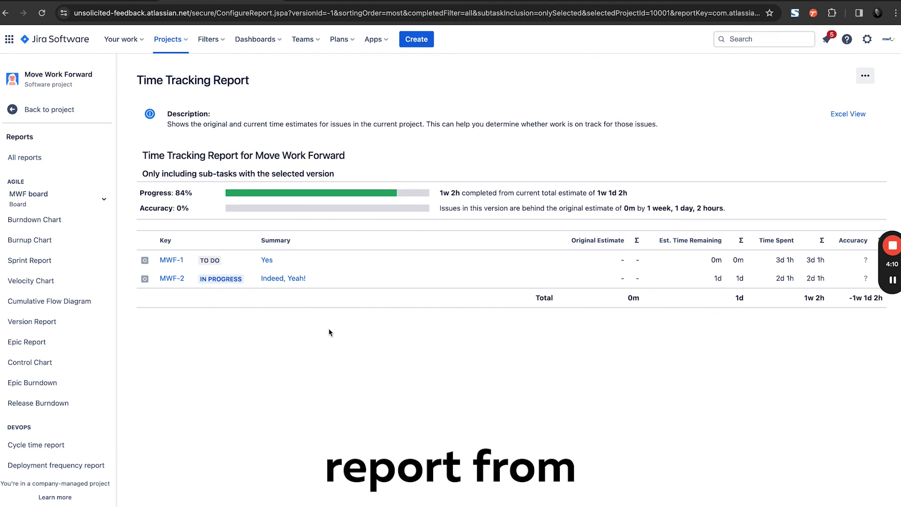
scroll(66, 413, "down", 4)
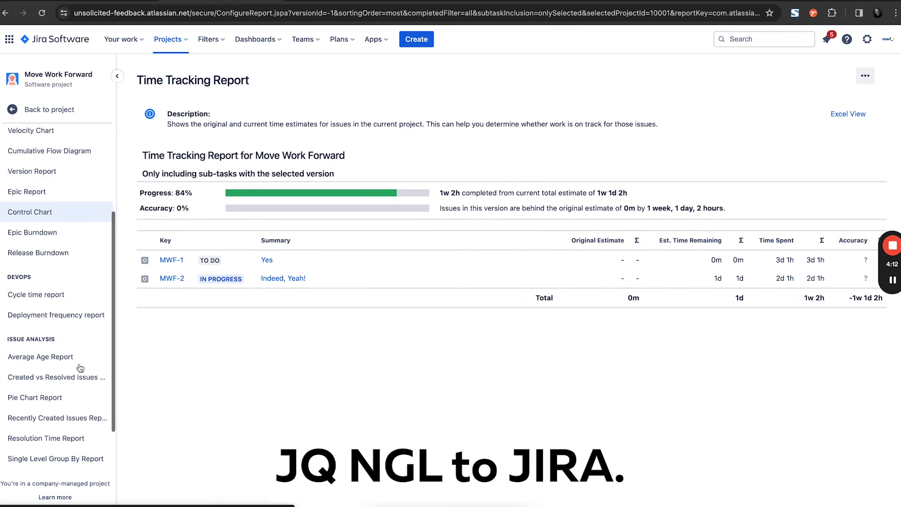
scroll(68, 431, "down", 3)
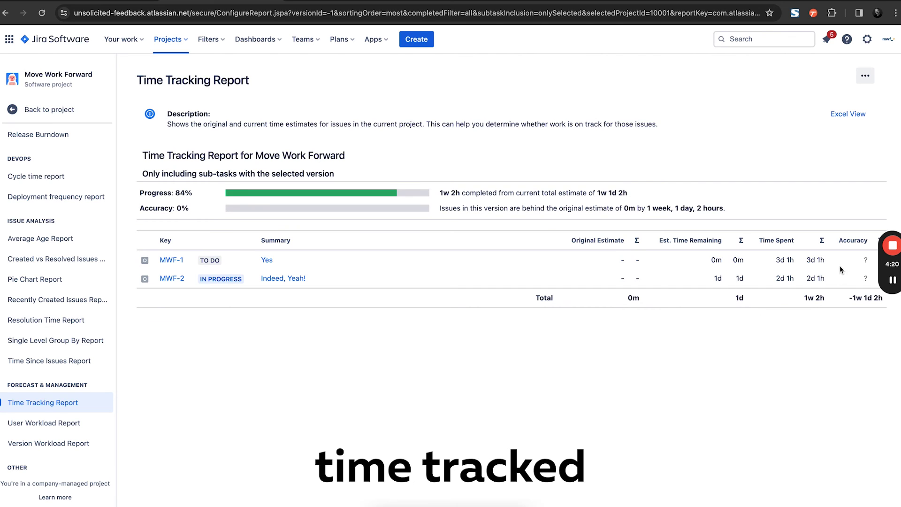
left_click_drag(774, 255, 814, 287)
Clear the table highlight and close the Apps menu without choosing an app.
left_click(437, 163)
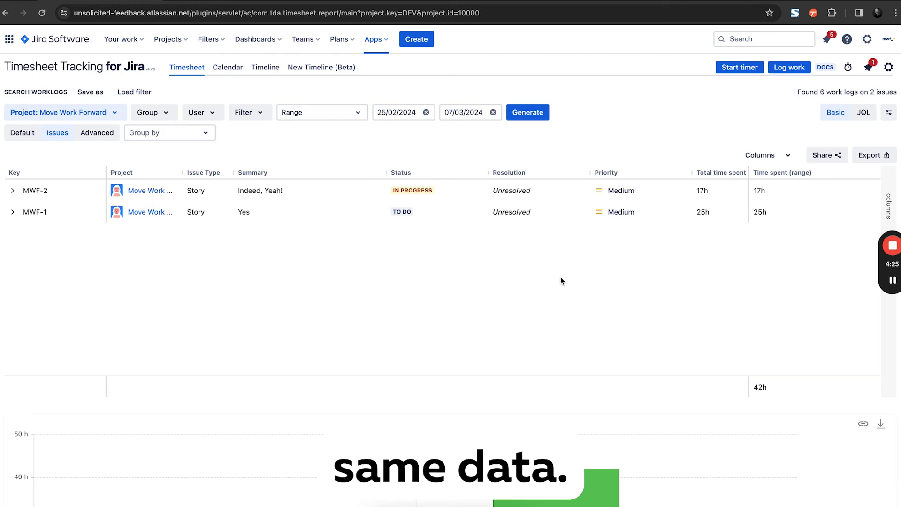
scroll(418, 286, "down", 4)
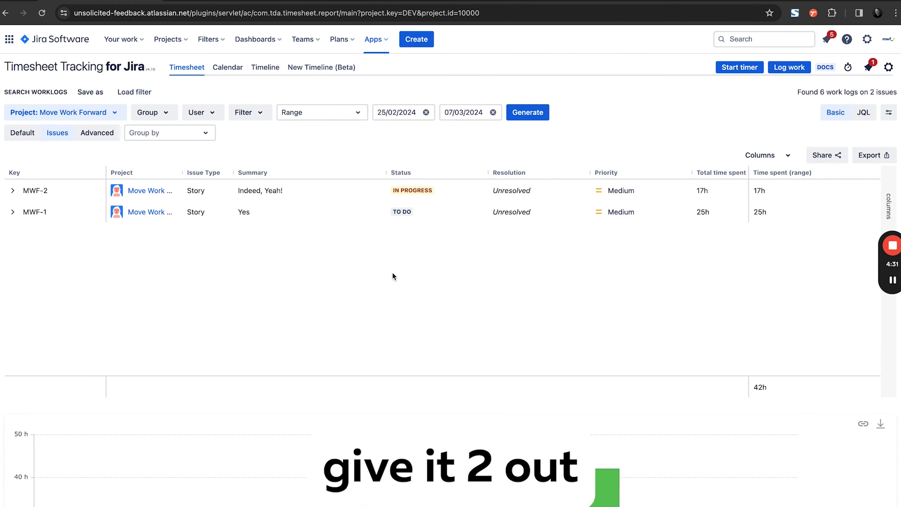
left_click(383, 45)
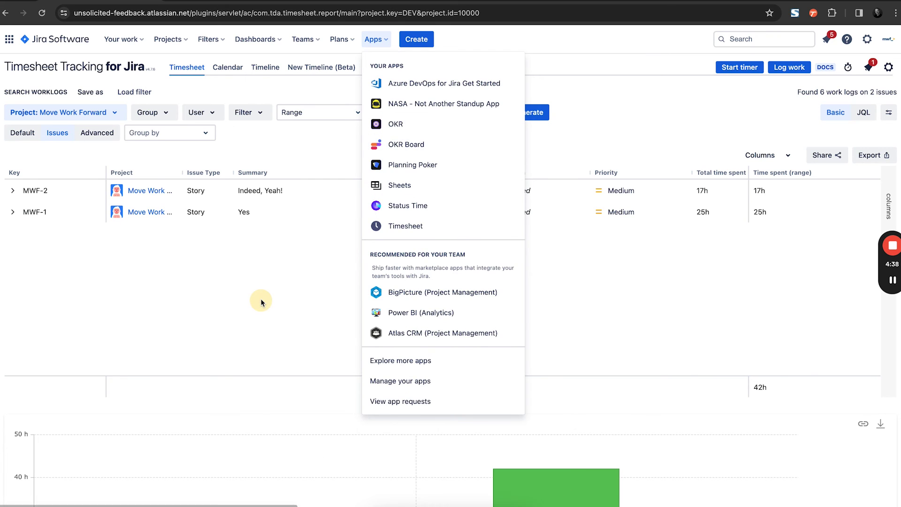
left_click(260, 298)
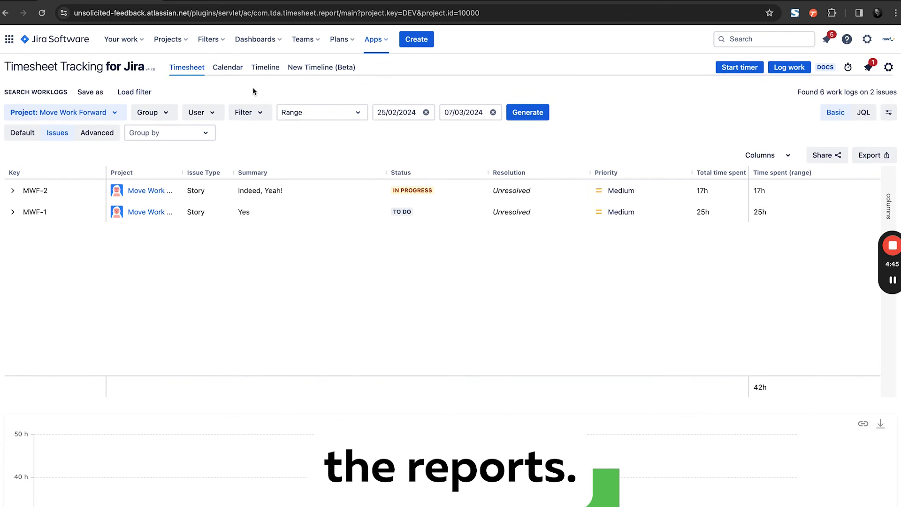
Show the worklogs in Calendar view and view the MWF-1 worklog details.
left_click(228, 67)
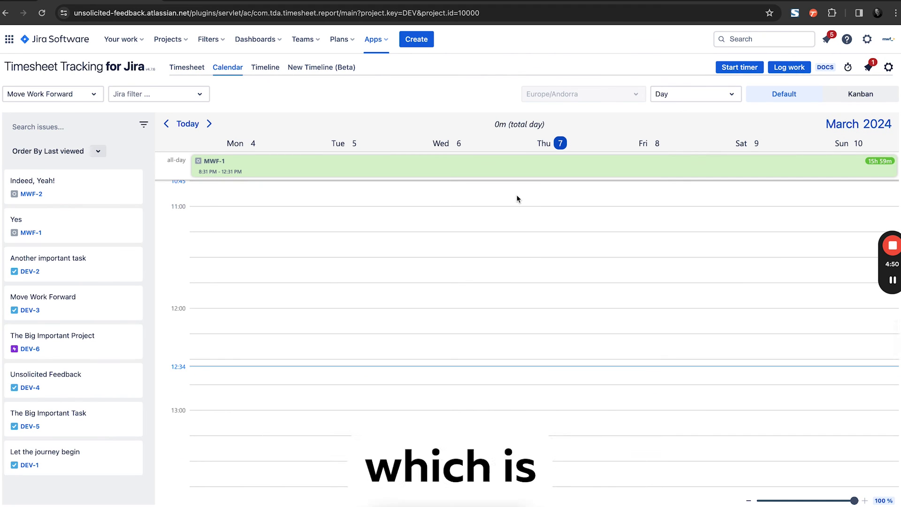
scroll(517, 198, "down", 3)
left_click(441, 162)
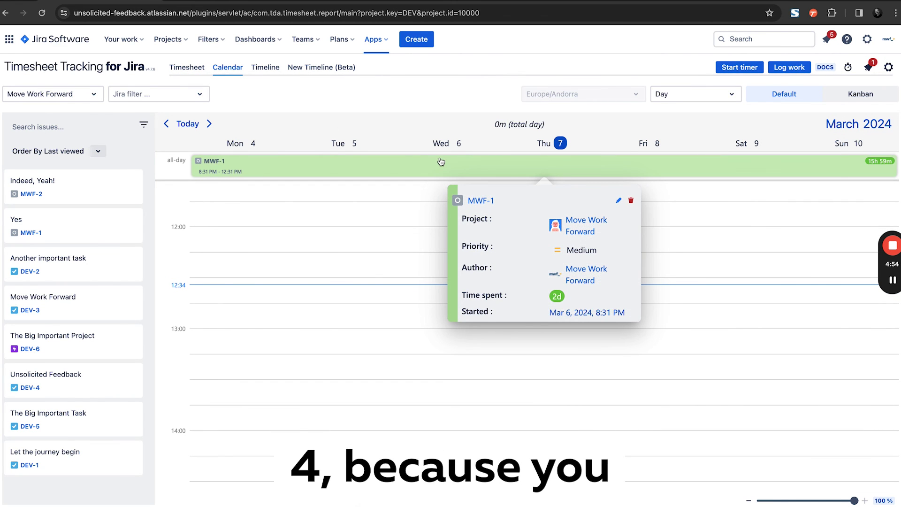
Filter the Timeline to the Move Work Forward project and reverse the project sort order.
left_click(266, 67)
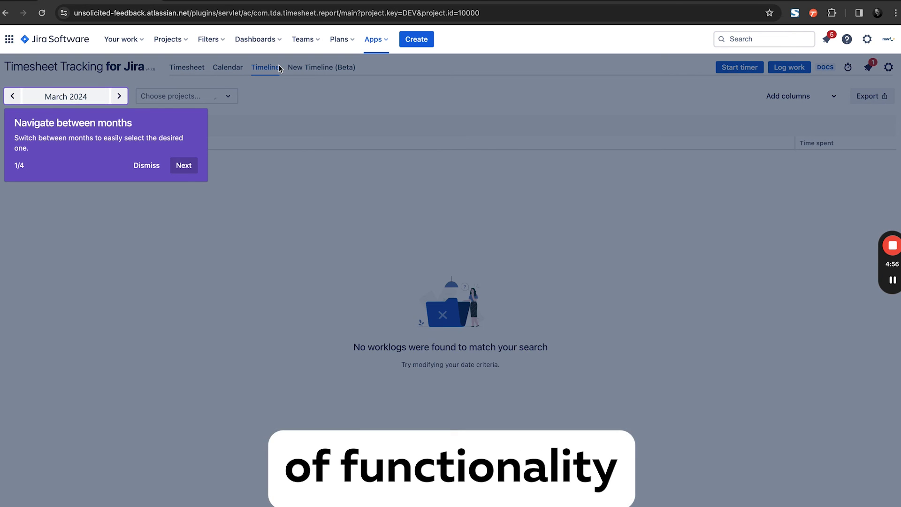
left_click(146, 165)
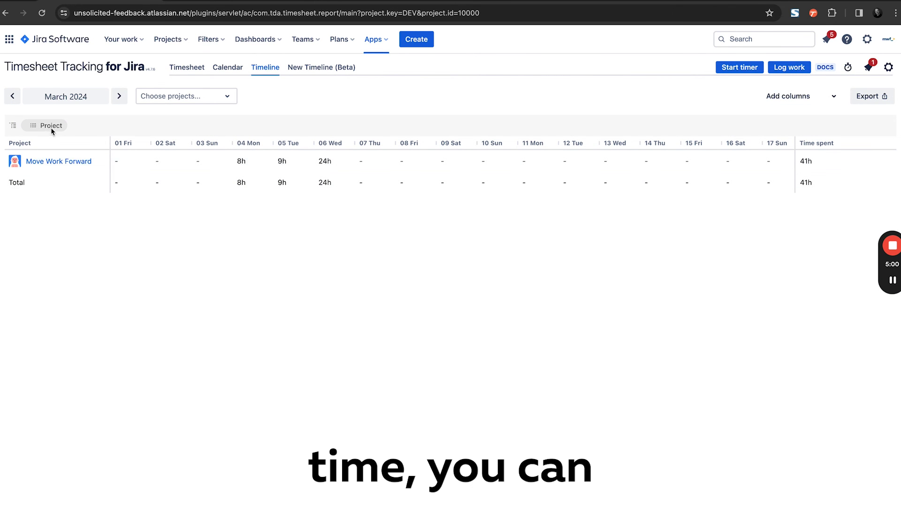
left_click(175, 96)
left_click(174, 137)
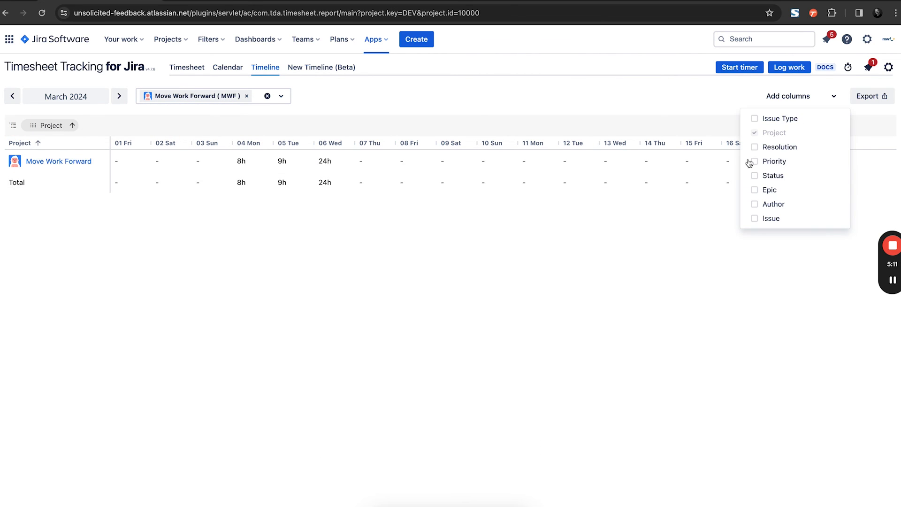
left_click(711, 88)
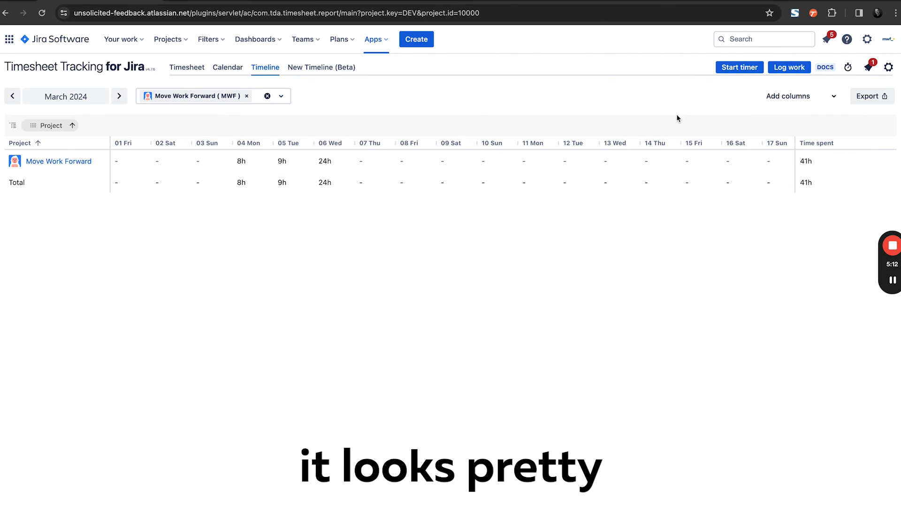